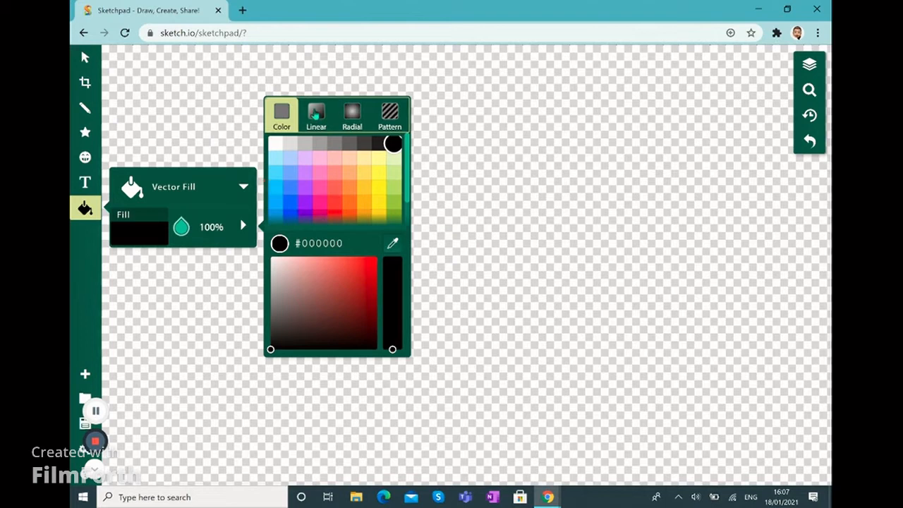
Preview the linear, radial and pattern fill types for the Vector Fill tool.
left_click(316, 114)
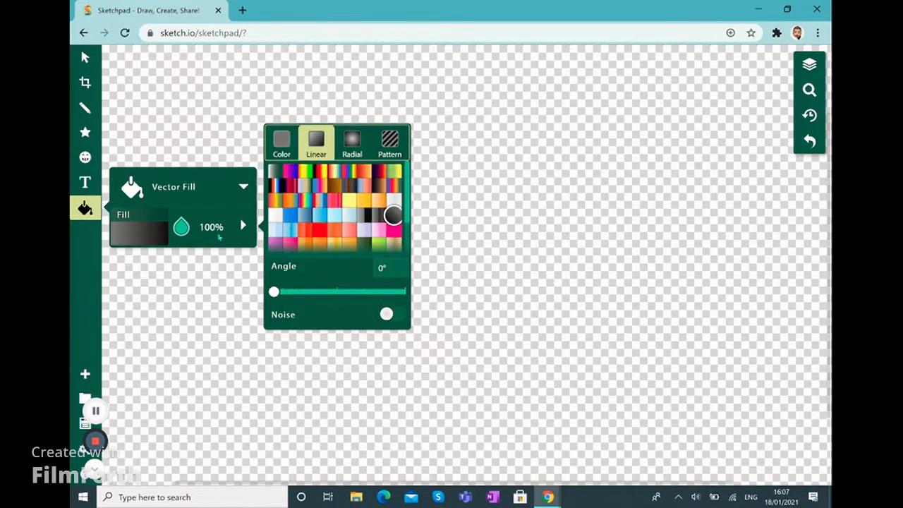
left_click(352, 142)
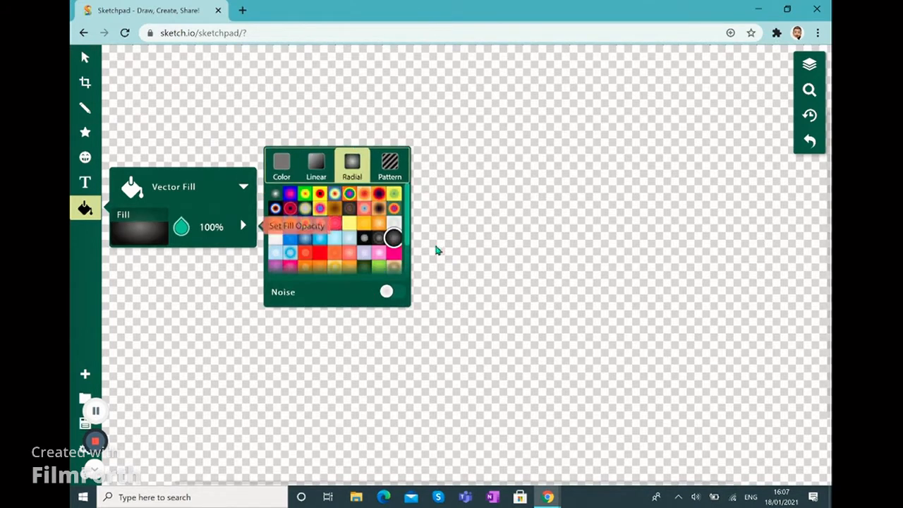
left_click(393, 167)
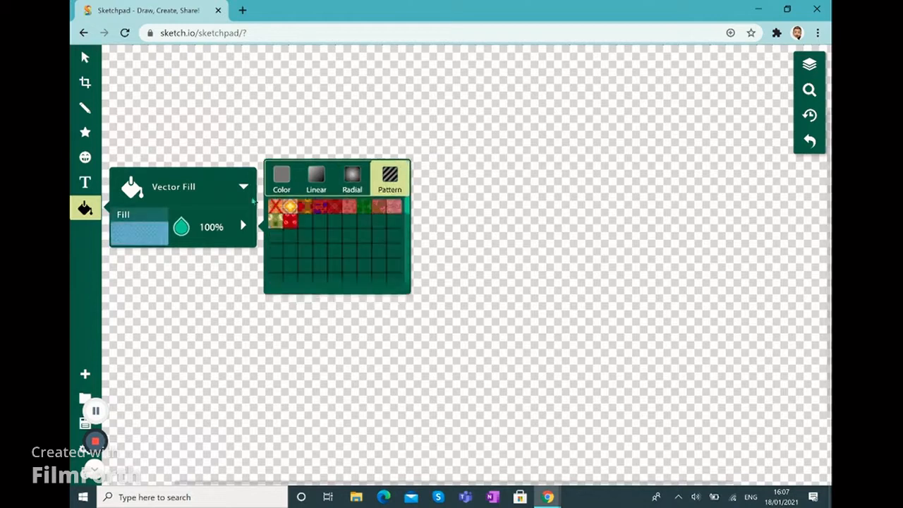
Fill the whole empty canvas with the solid light blue colour #00bafe.
left_click(282, 178)
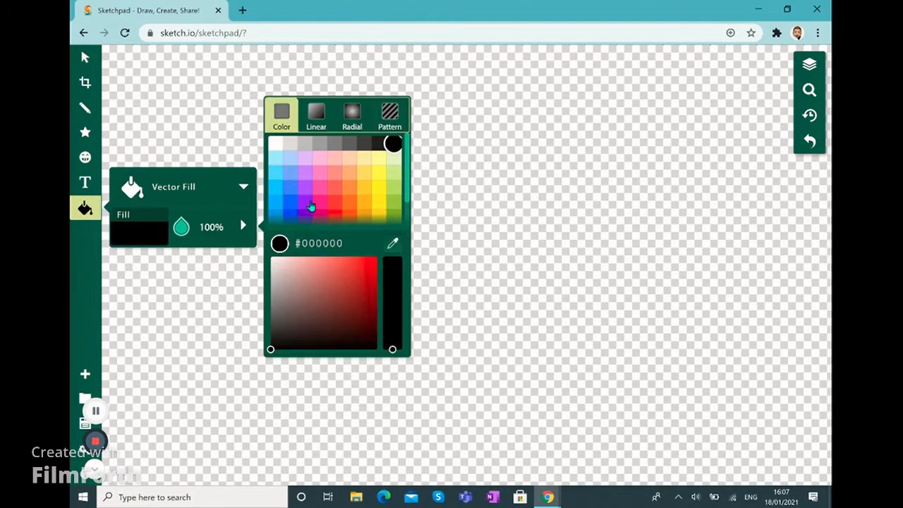
left_click(284, 205)
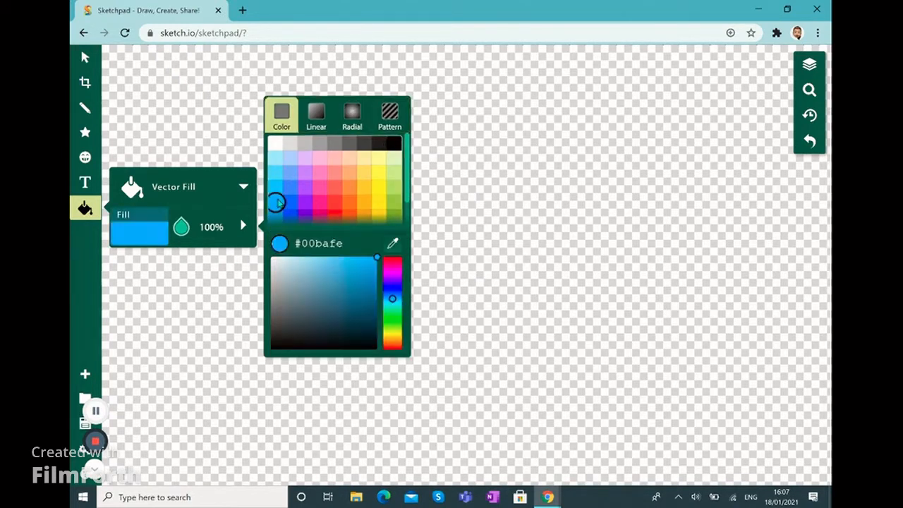
left_click(187, 323)
left_click(454, 65)
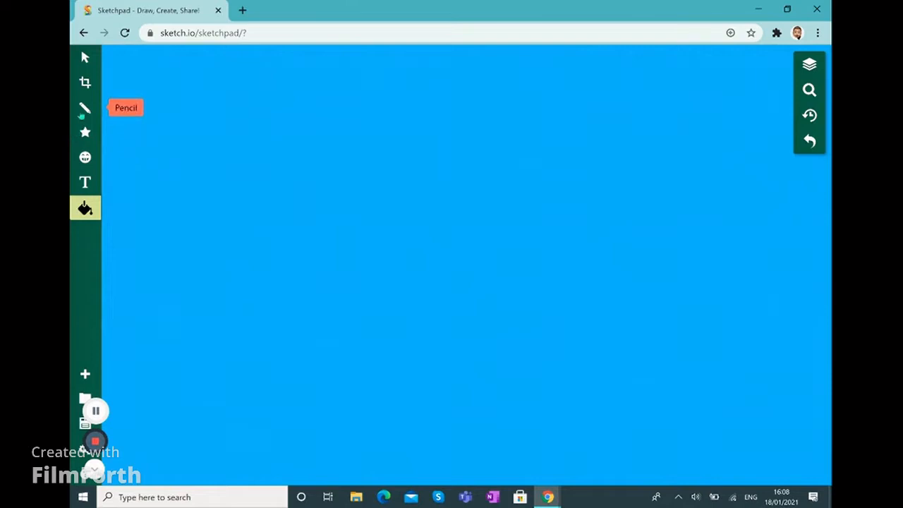
Activate the Text tool and open the font search.
left_click(86, 185)
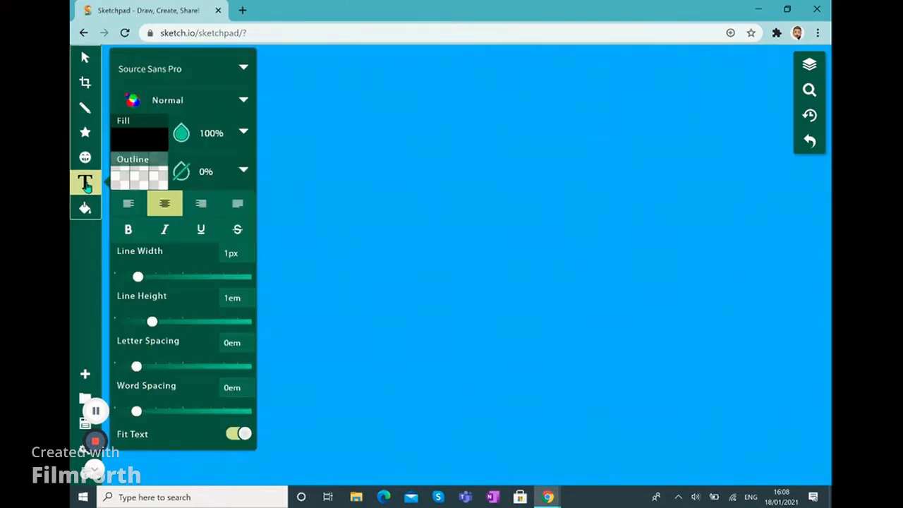
left_click(215, 79)
left_click(317, 76)
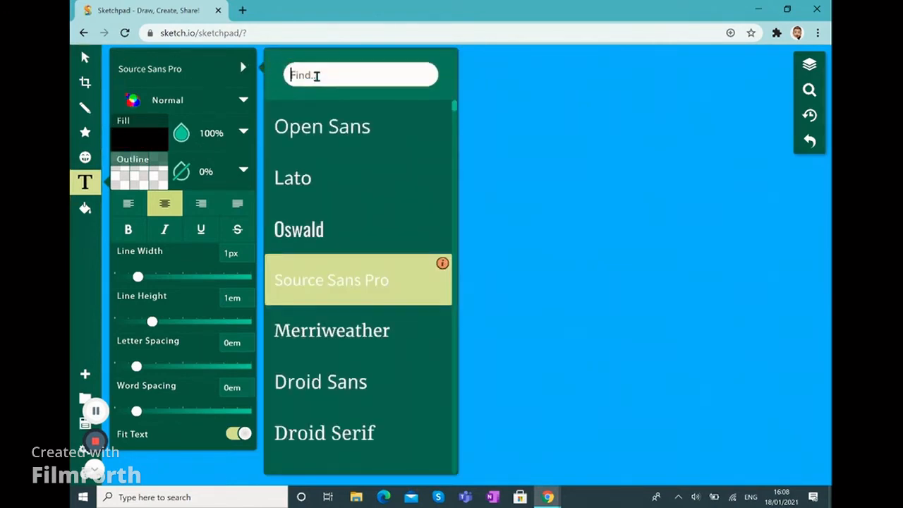
Search the fonts for "choose your font!".
type("choose ")
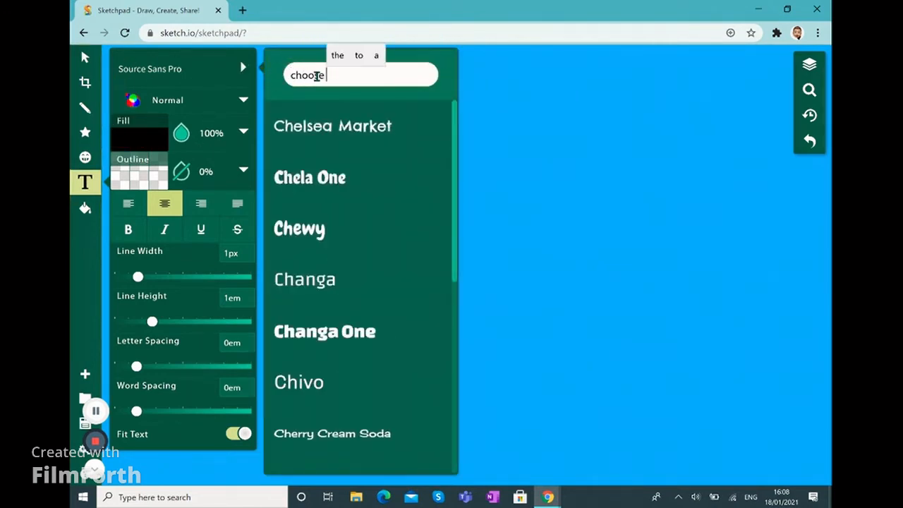
type("you")
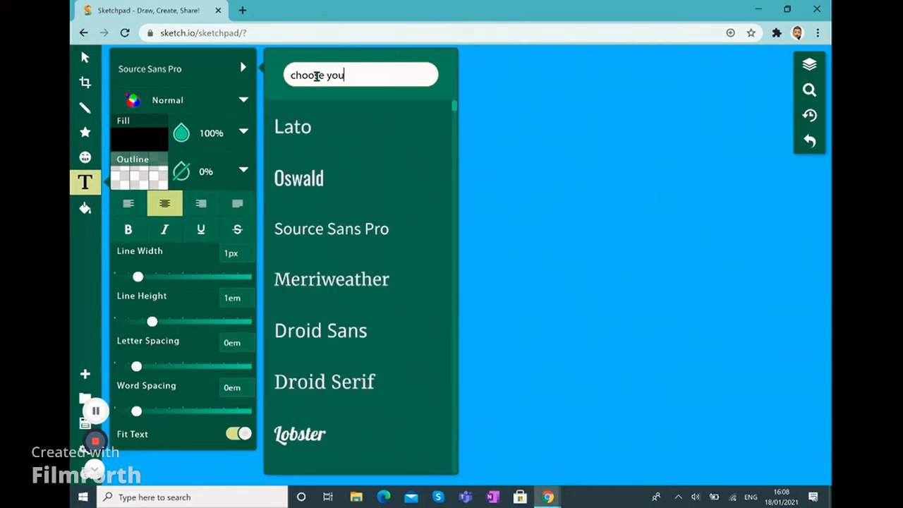
type("r fo")
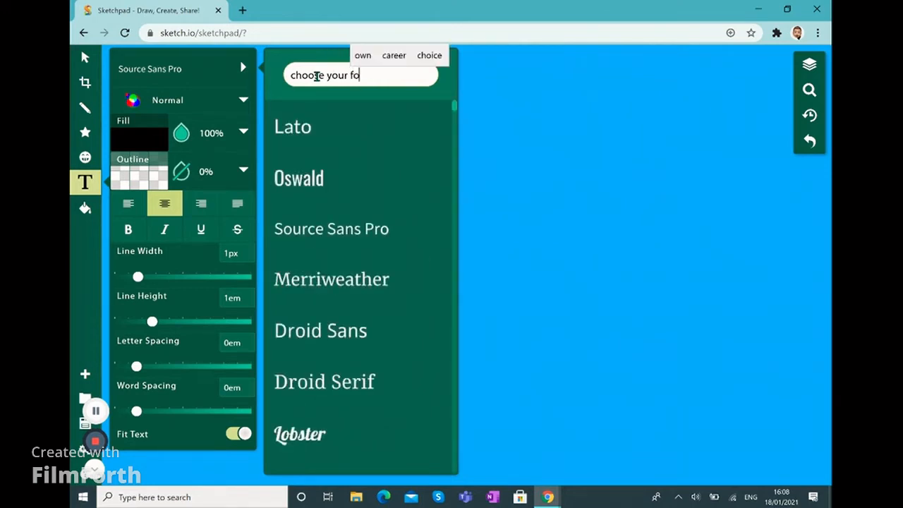
type("nt!")
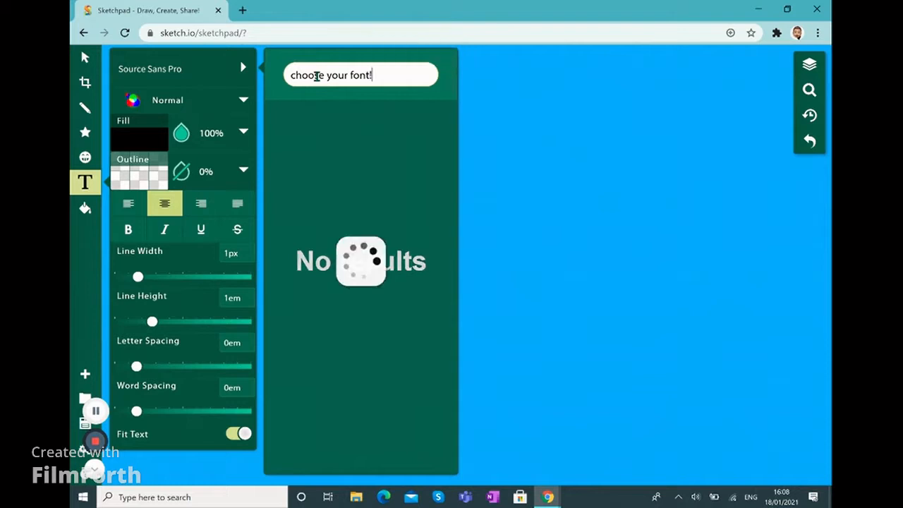
Search the fonts for "cursive" and set the text font to Cedarville Cursive.
key("ctrl+a")
type("cursive")
left_click(375, 131)
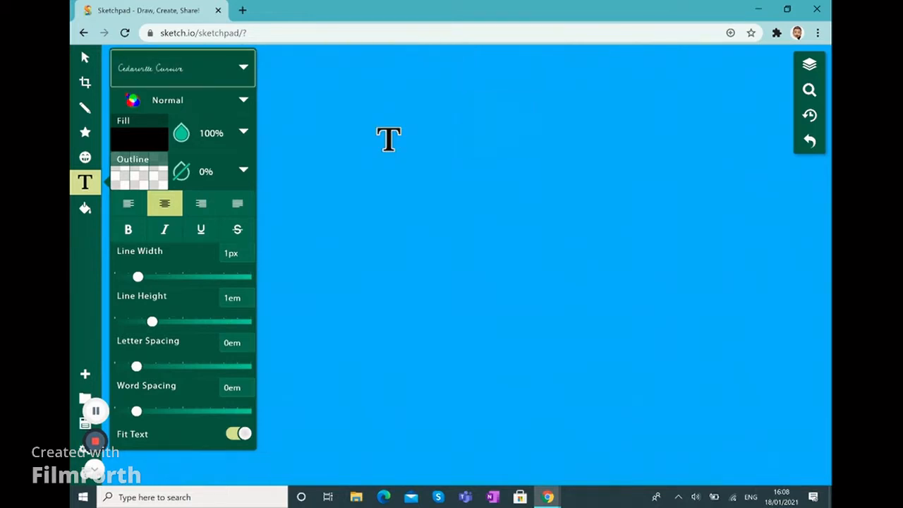
Place a text box near the middle of the canvas and replace its placeholder with "example!".
left_click(398, 234)
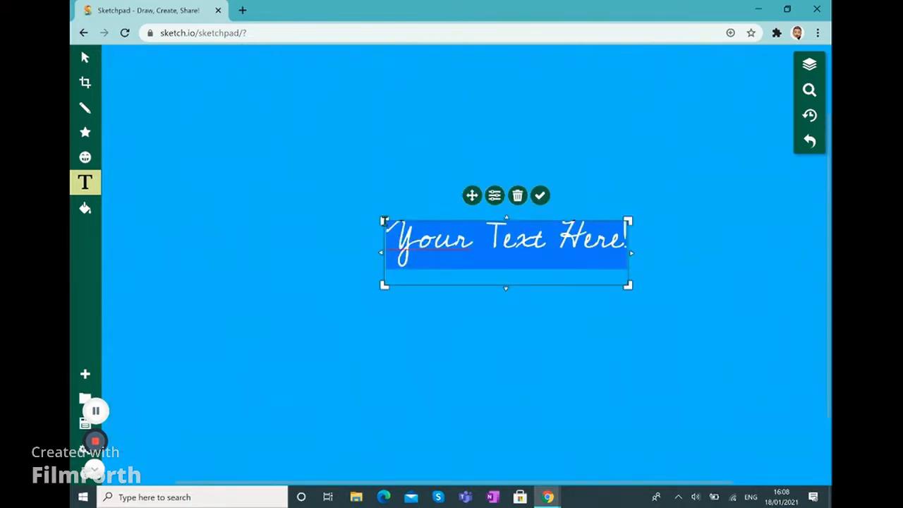
type("exam")
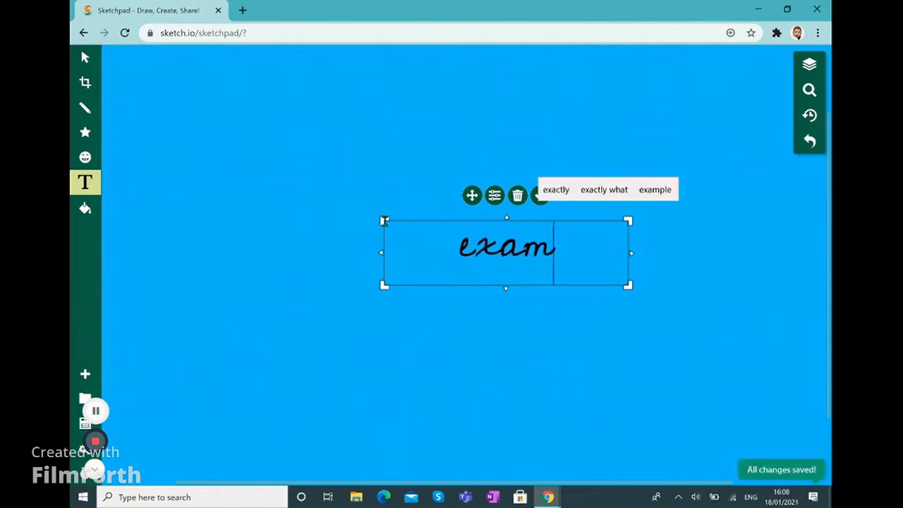
type("ple")
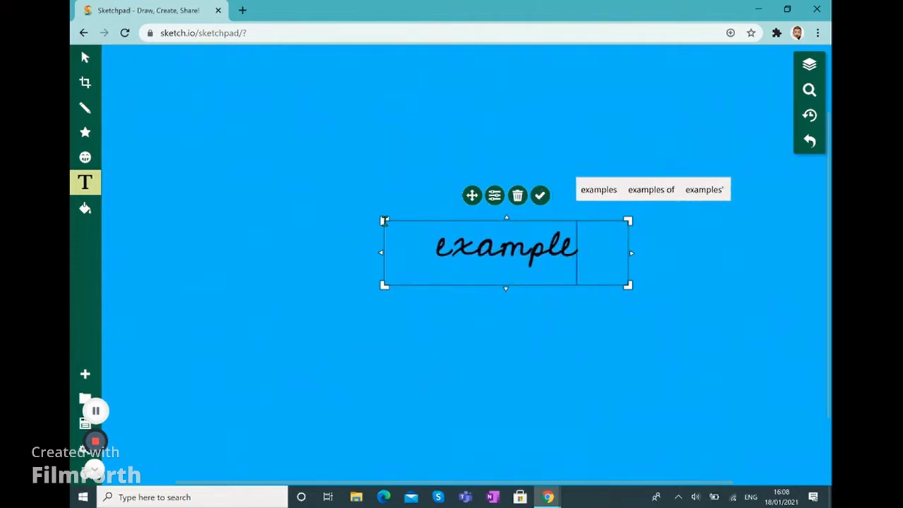
type("!")
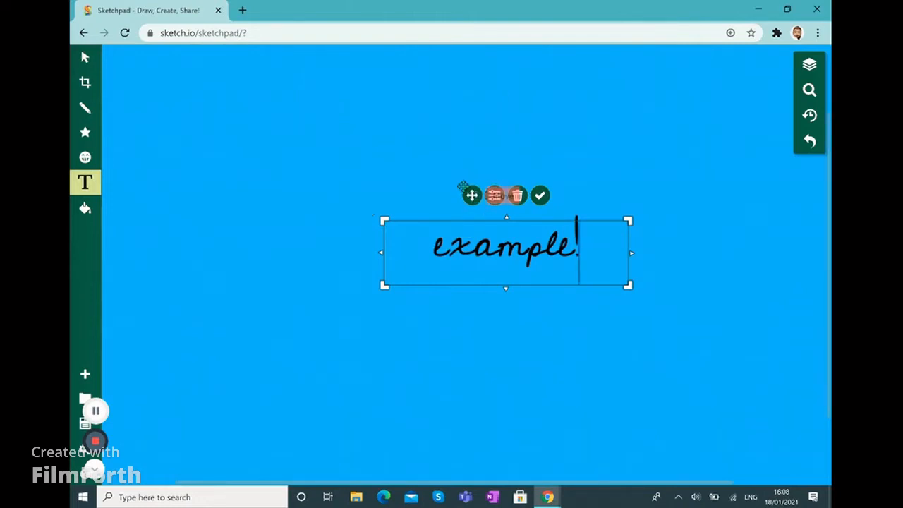
Move the "example!" text box to about X 349 px, Y 245 px and finish editing it.
left_click_drag(471, 196, 412, 175)
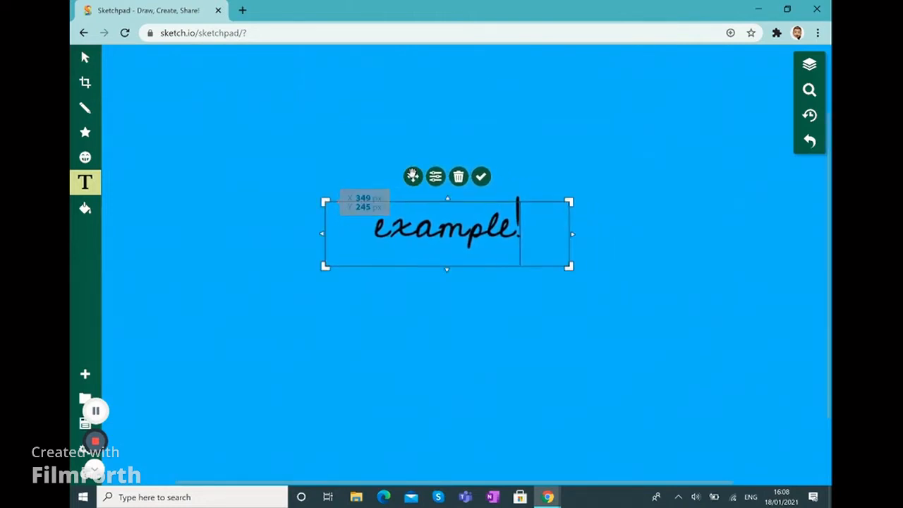
left_click(480, 178)
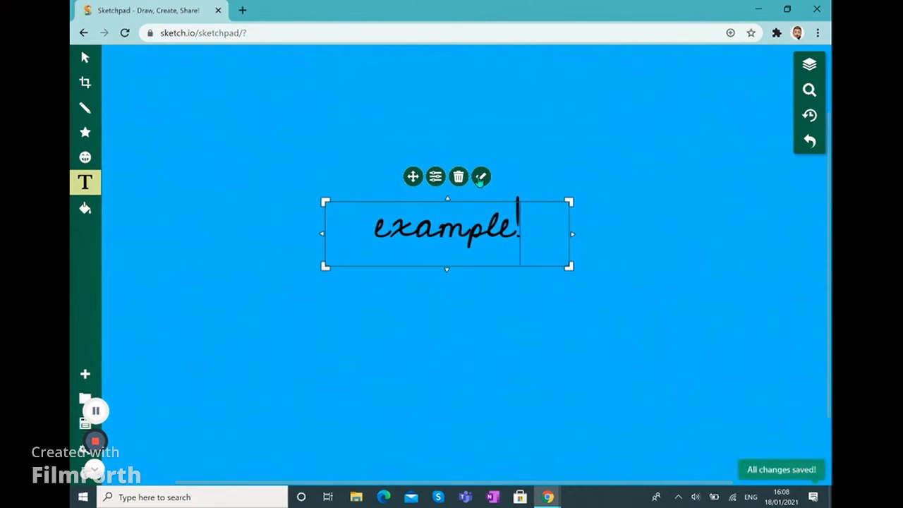
left_click(481, 178)
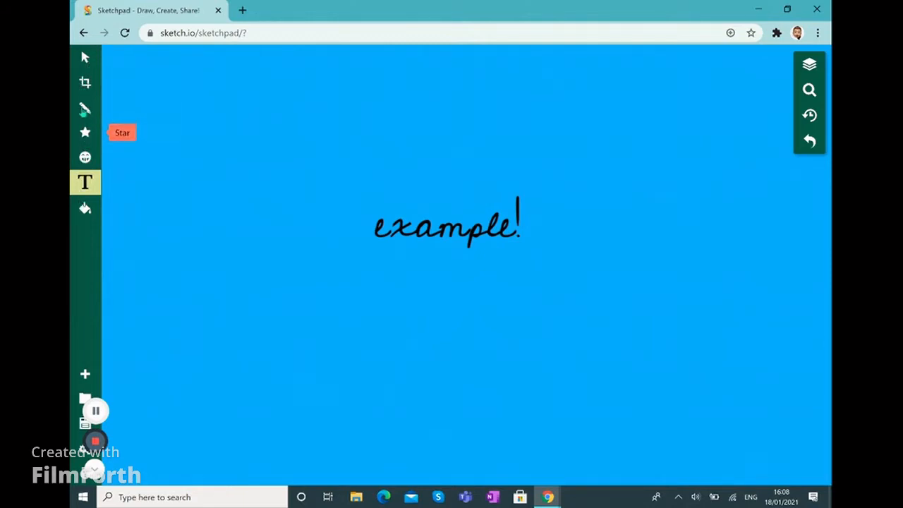
Draw a straight, nearly horizontal line through the word "example!" with the Line brush and finish it.
left_click(85, 107)
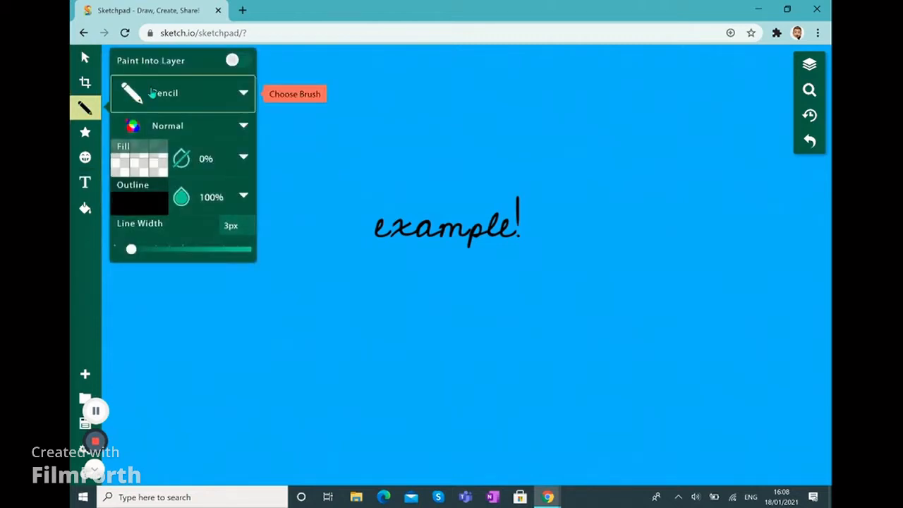
left_click(152, 93)
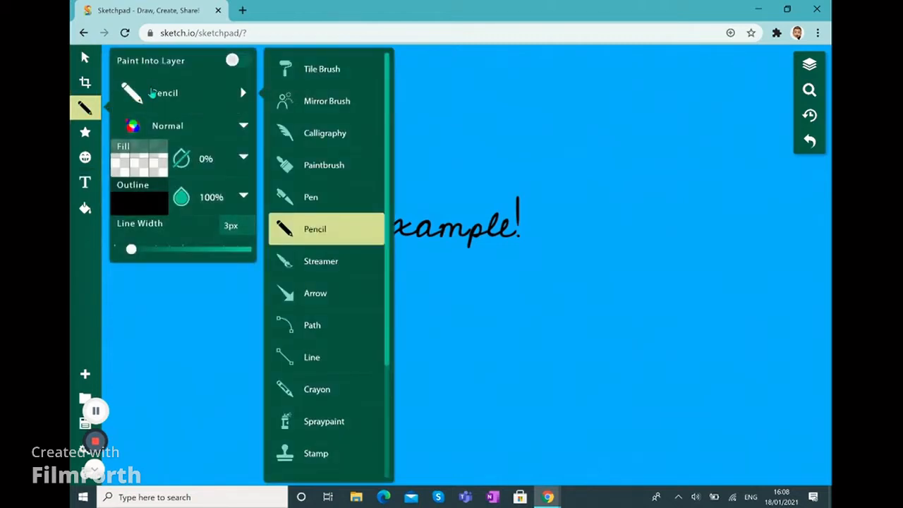
left_click(311, 356)
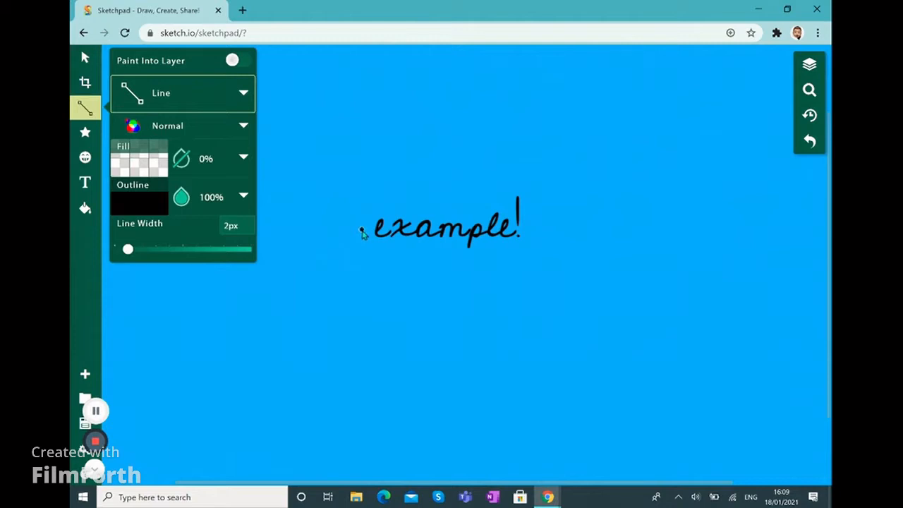
left_click(361, 232)
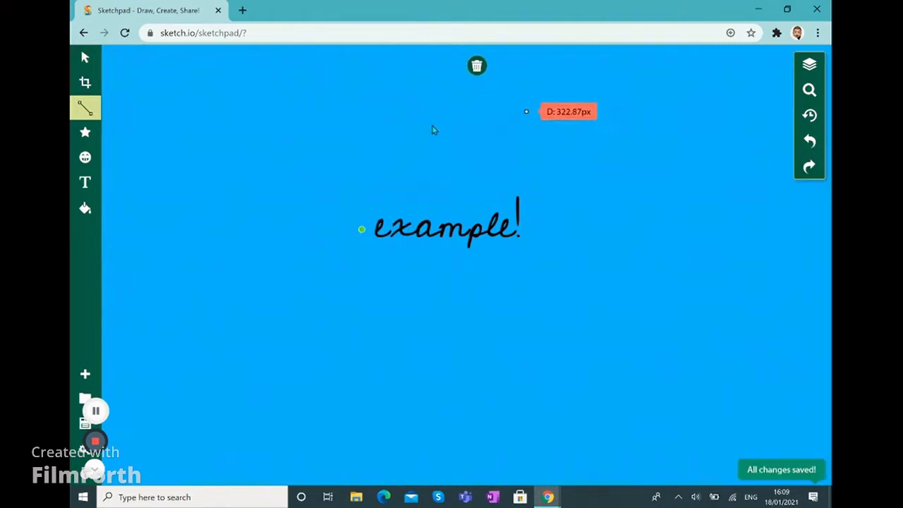
left_click(534, 231)
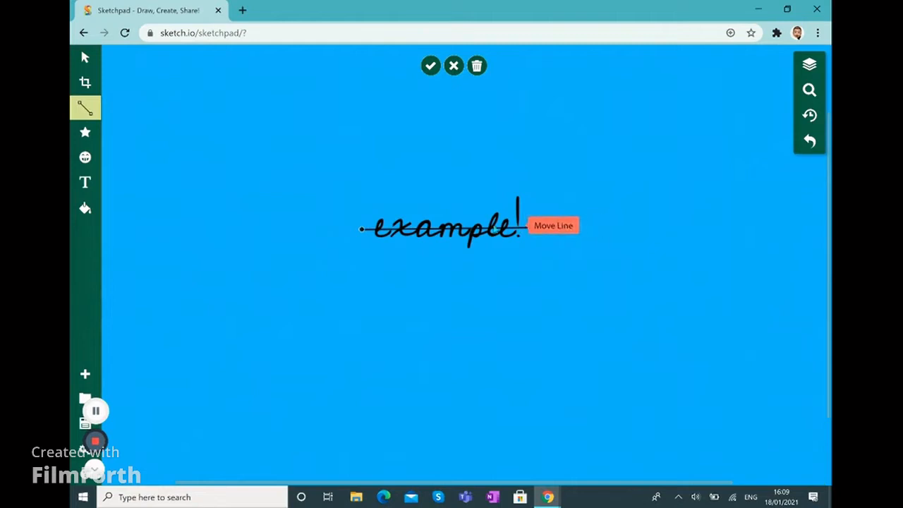
left_click(363, 232)
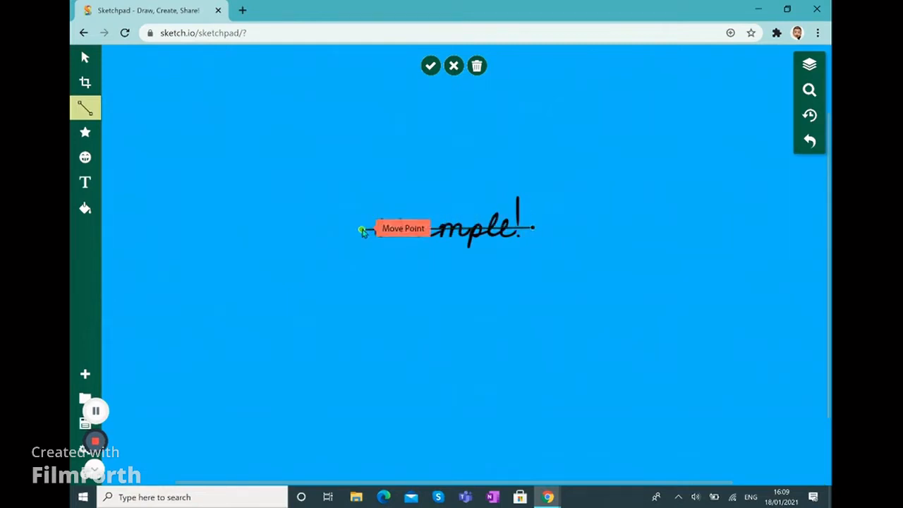
left_click(430, 70)
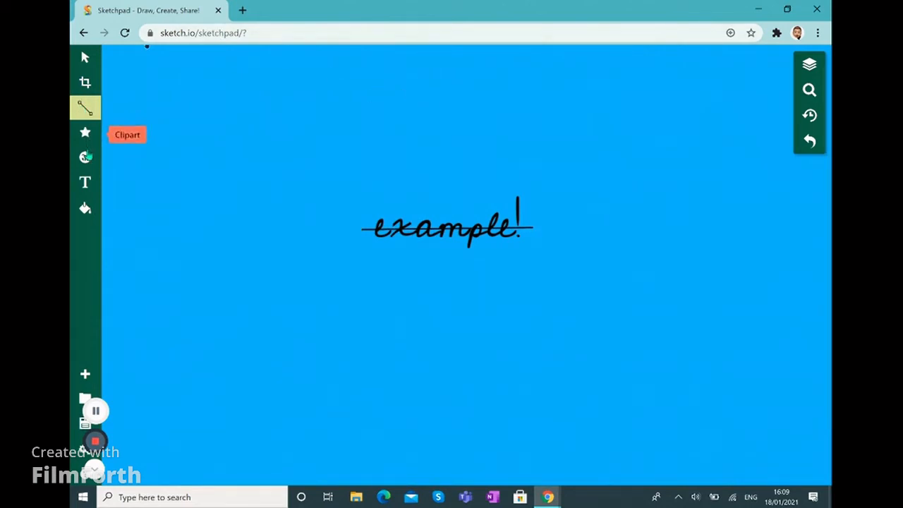
Activate the Clipart tool and open the clipart library's search.
left_click(89, 139)
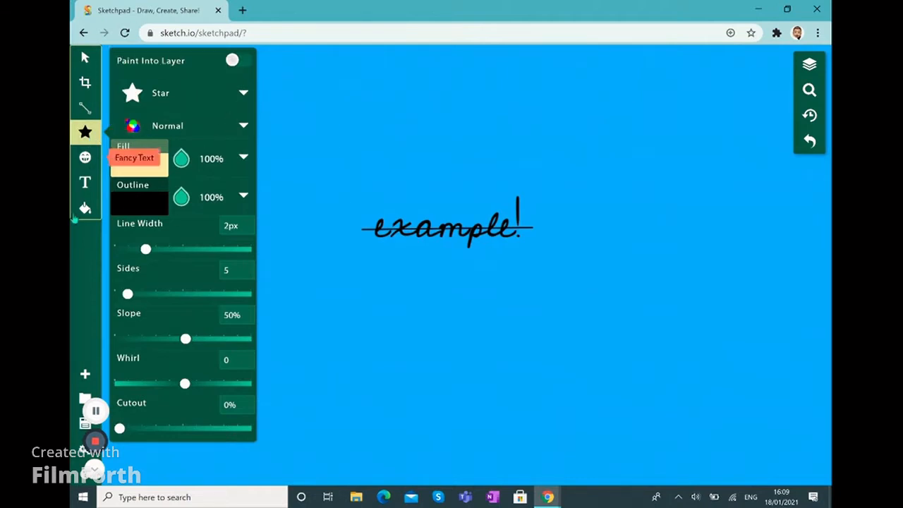
left_click(86, 158)
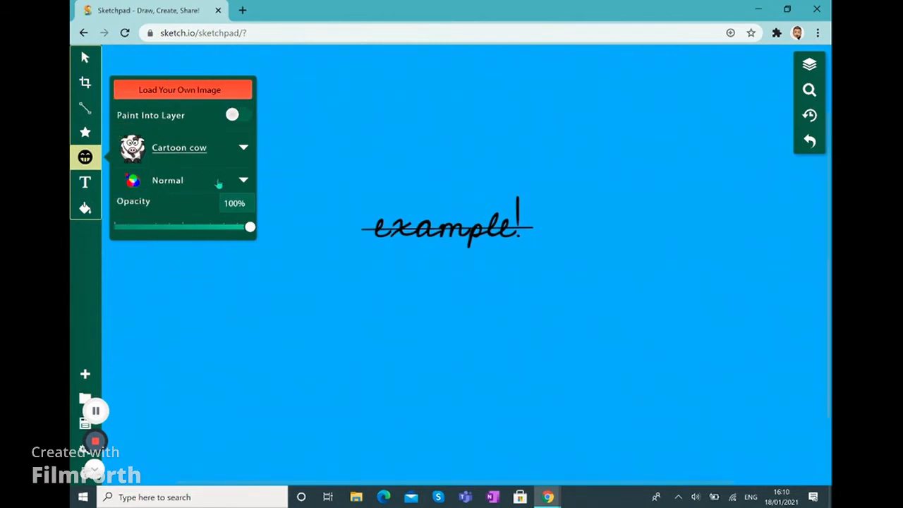
left_click(192, 149)
left_click(298, 82)
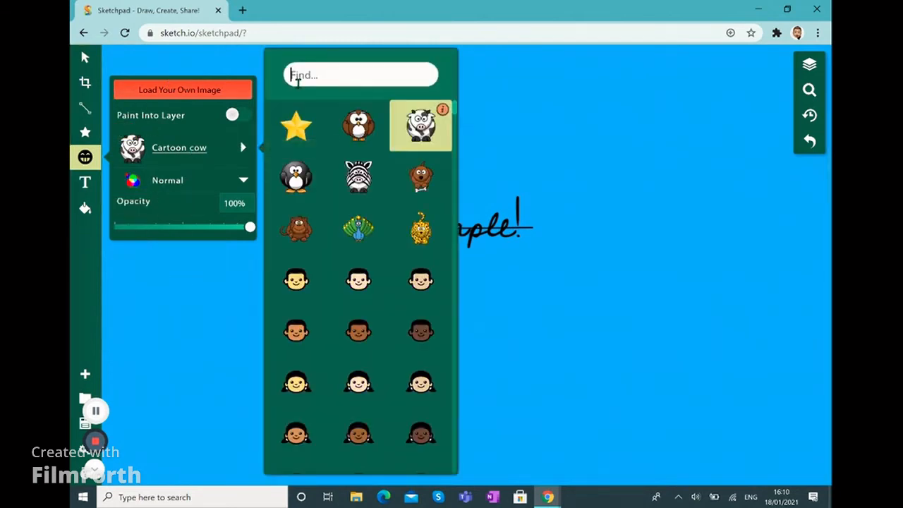
Search the clipart library for "add clipart!!!" and clear the search text.
type("add ")
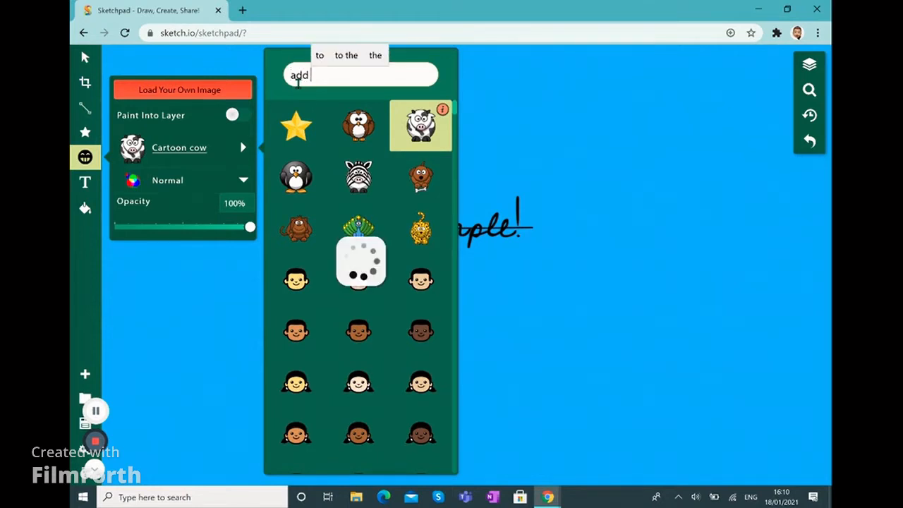
type("clipart!!!")
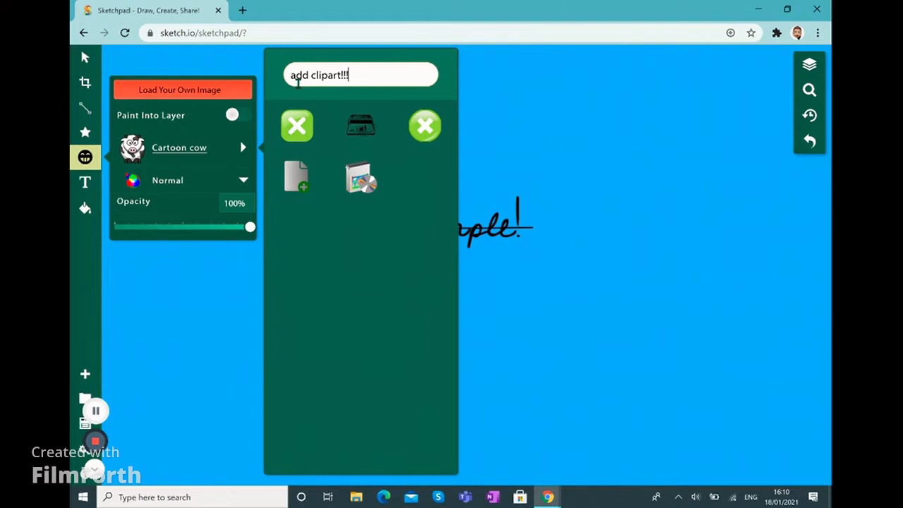
key("BackSpace")
key("BackSpace")
key("BackSpace")
key("BackSpace")
key("BackSpace")
key("BackSpace")
key("BackSpace")
key("BackSpace")
key("BackSpace")
key("BackSpace")
key("BackSpace")
key("BackSpace")
key("BackSpace")
key("BackSpace")
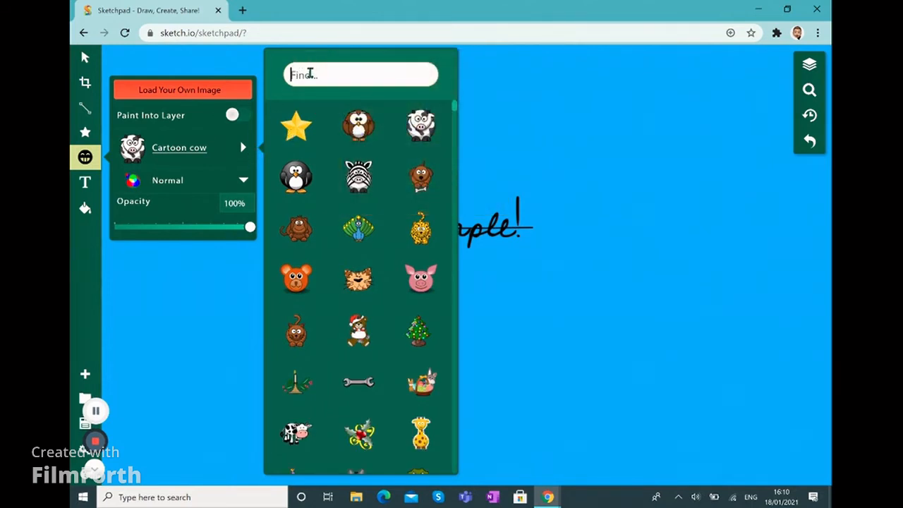
Search the clipart library for "smile" and for "thumbs", and insert the thumbs-up monkey wearing a cap.
type("smile")
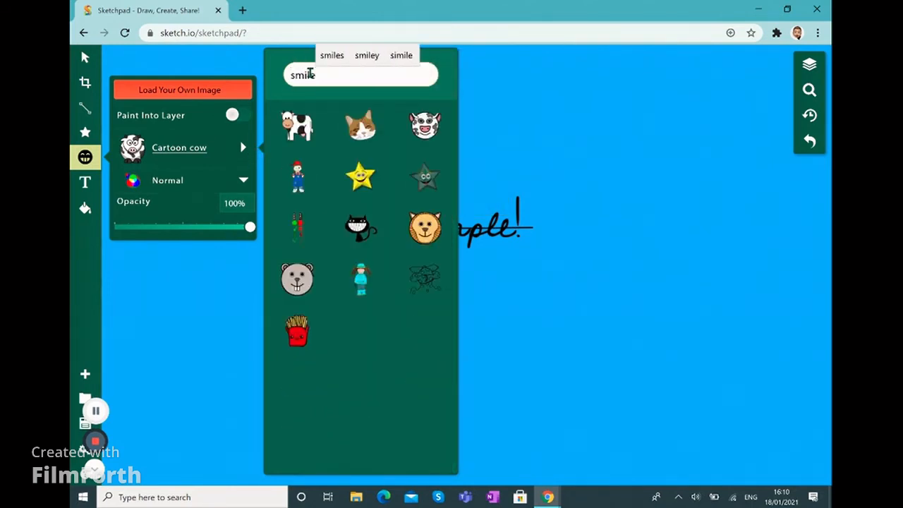
key("BackSpace")
type("t")
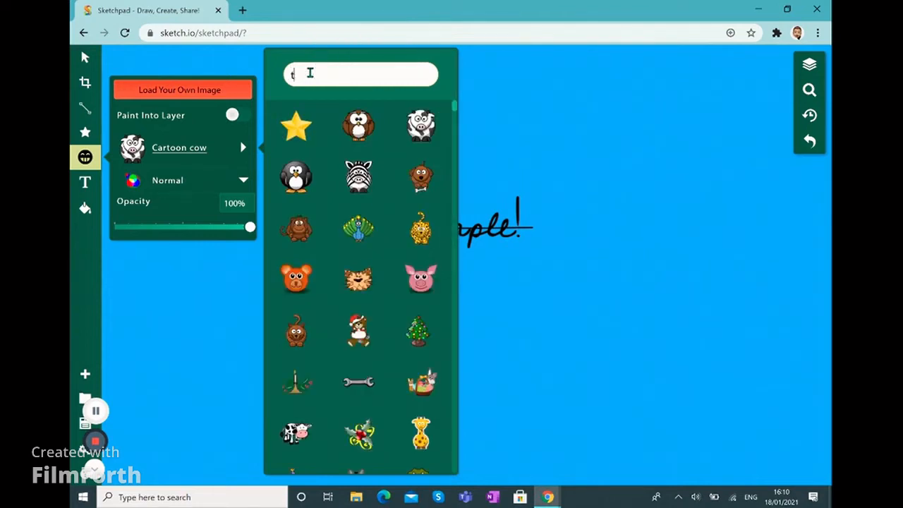
type("humbs")
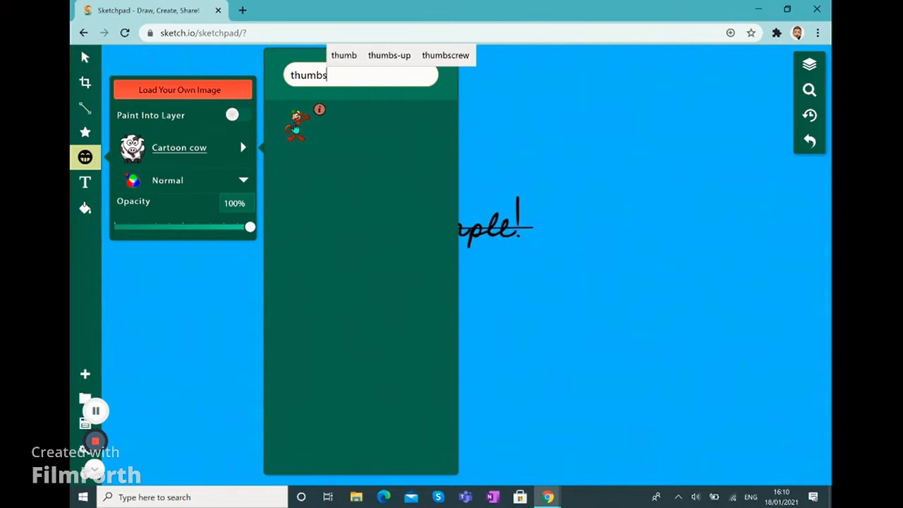
left_click(296, 127)
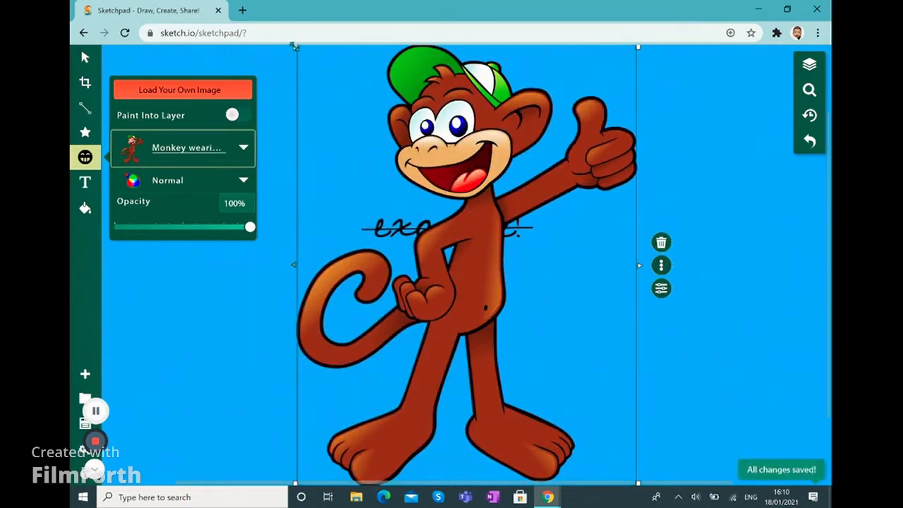
Shrink the monkey clipart to roughly a quarter of its size and place it just right of the "example!" text.
left_click_drag(296, 46, 551, 366)
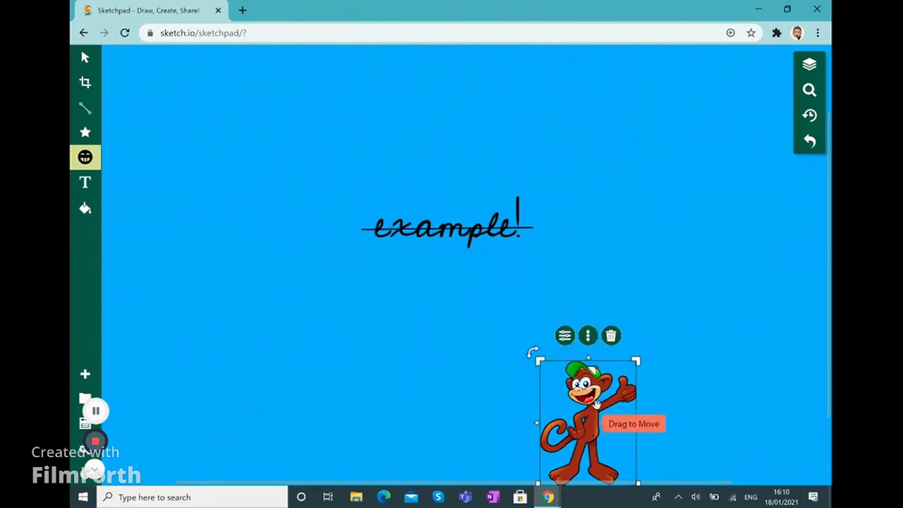
left_click_drag(590, 361, 591, 129)
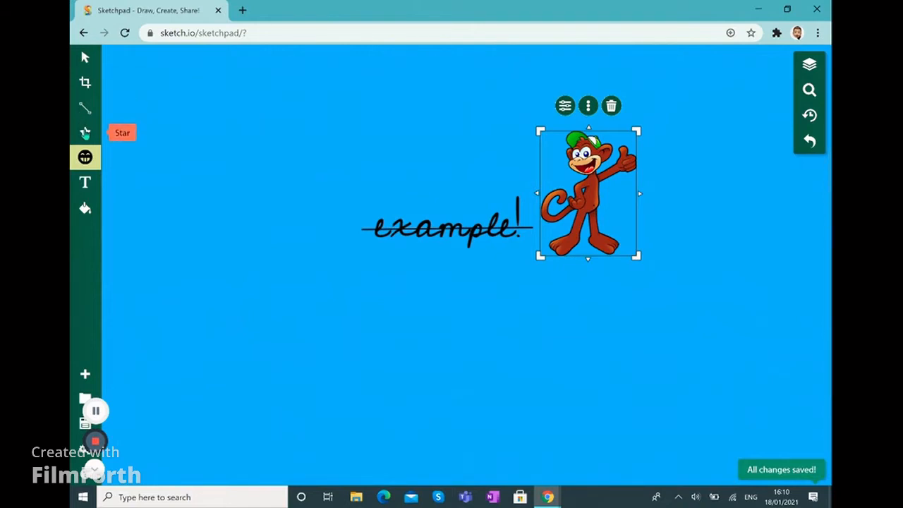
Reopen the clipart library, search it for "subs" and clear the search text.
left_click(85, 157)
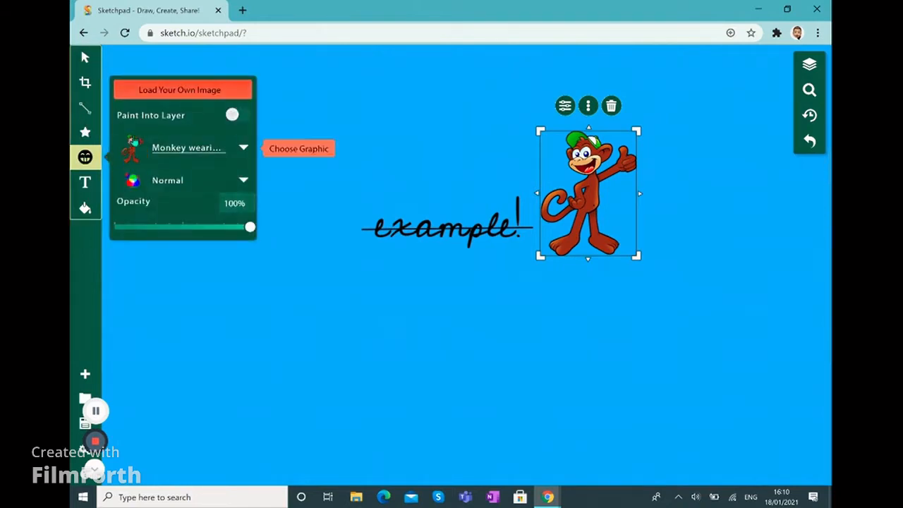
left_click(174, 157)
left_click(352, 75)
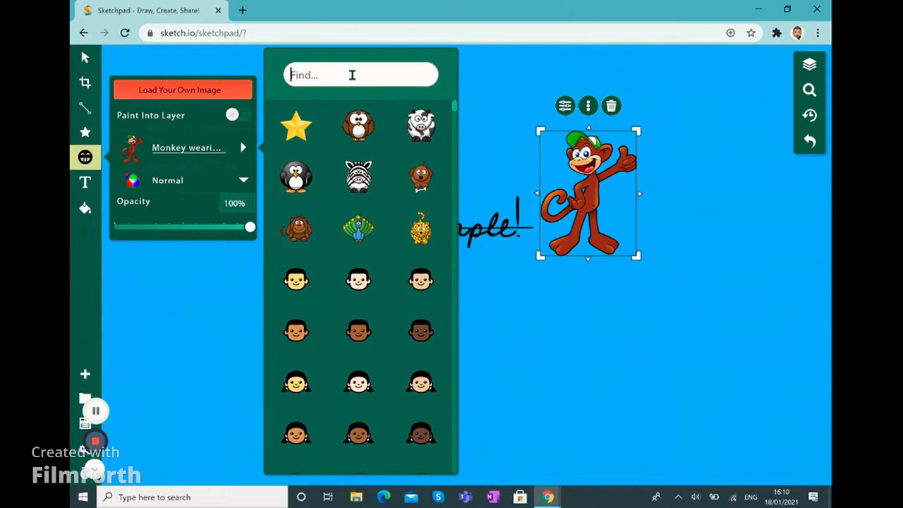
type("sub")
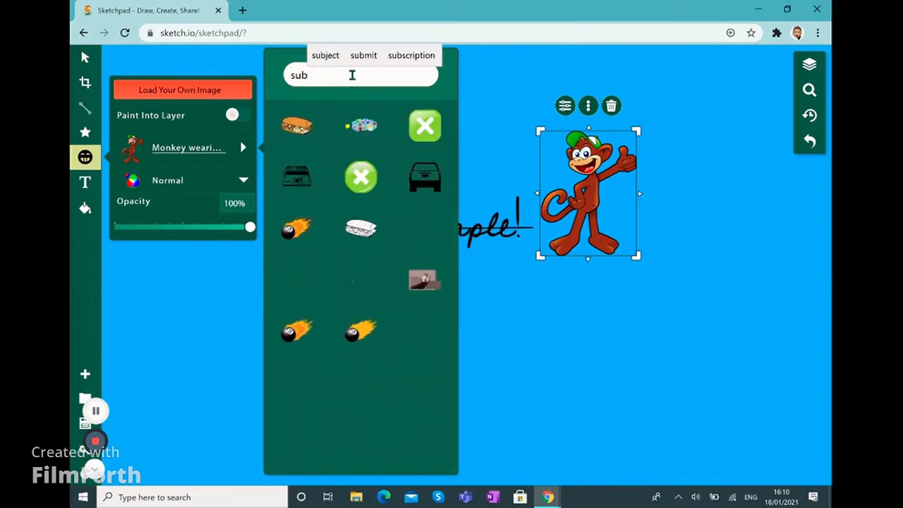
type("s")
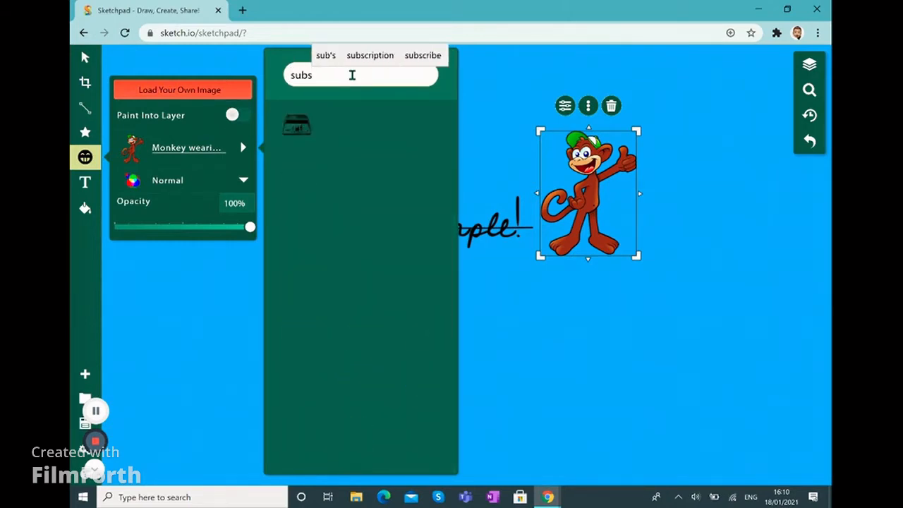
mouse_move(298, 123)
key("BackSpace")
key("BackSpace")
key("BackSpace")
key("BackSpace")
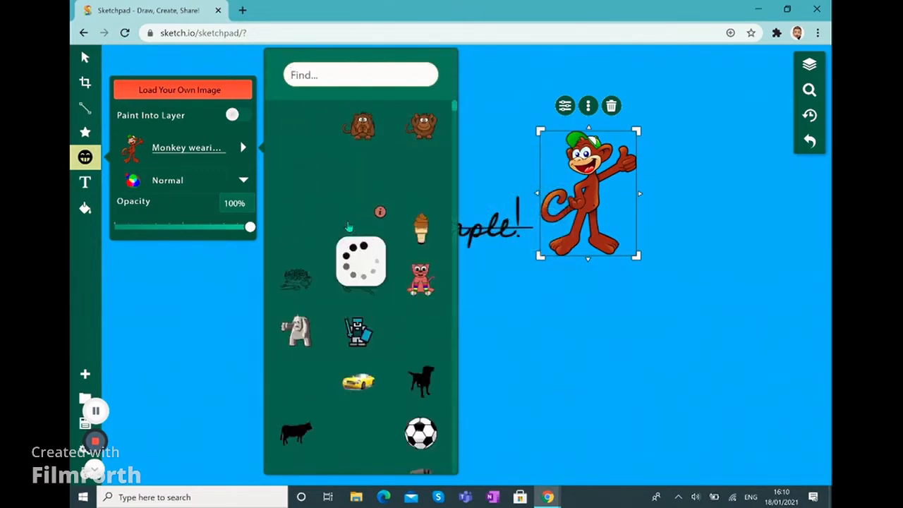
Search the clipart library for "subscribe!!!" and empty the search field.
type("subsc")
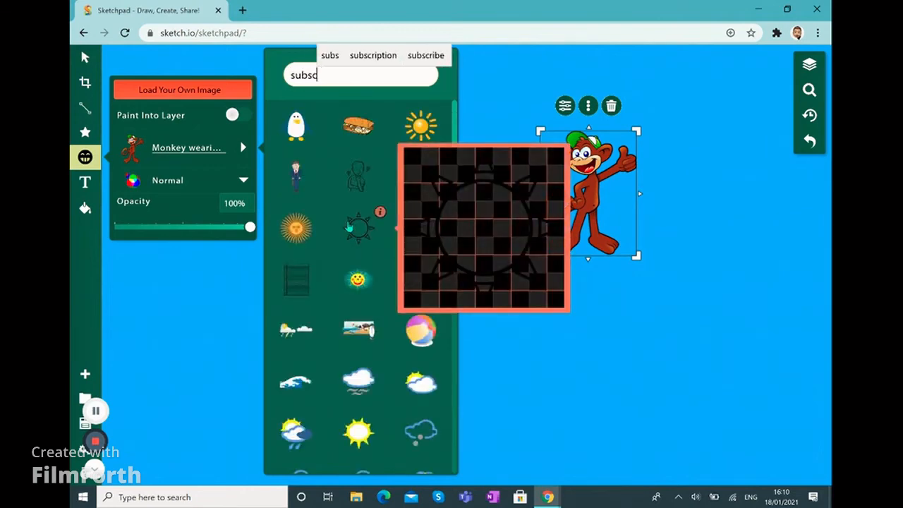
type("ribe")
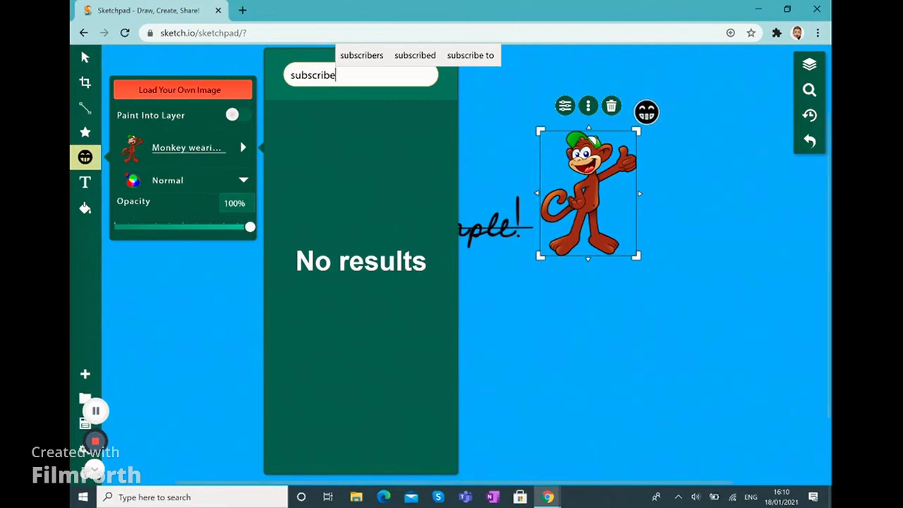
type("!!!")
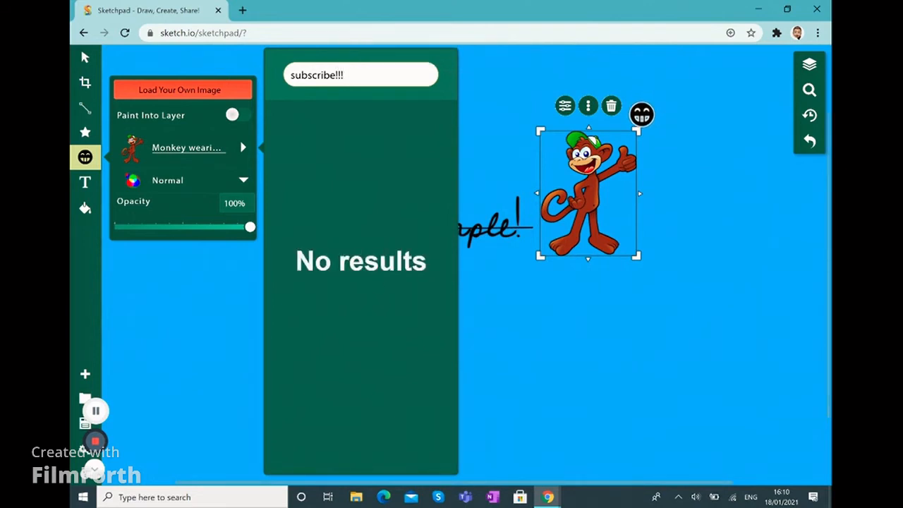
key("BackSpace")
key("BackSpace")
key("BackSpace")
key("BackSpace")
key("BackSpace")
key("BackSpace")
key("BackSpace")
key("BackSpace")
key("BackSpace")
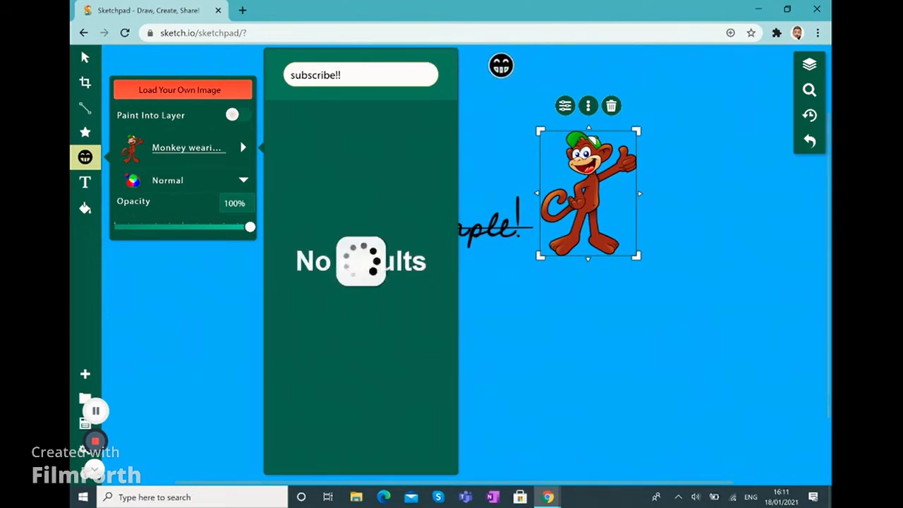
key("BackSpace")
key("BackSpace")
key("BackSpace")
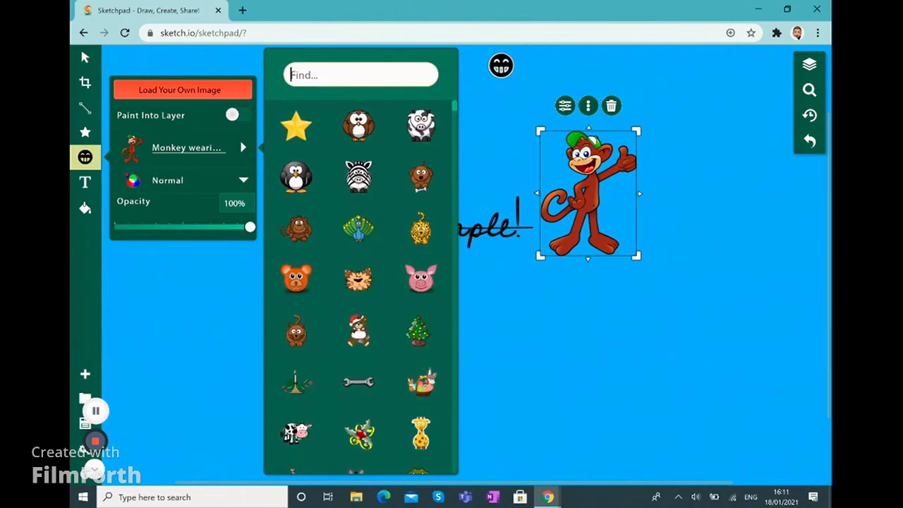
Search the clipart library for "commen", insert the speech bubble with a pencil and move it below the "example!" text.
type("commen")
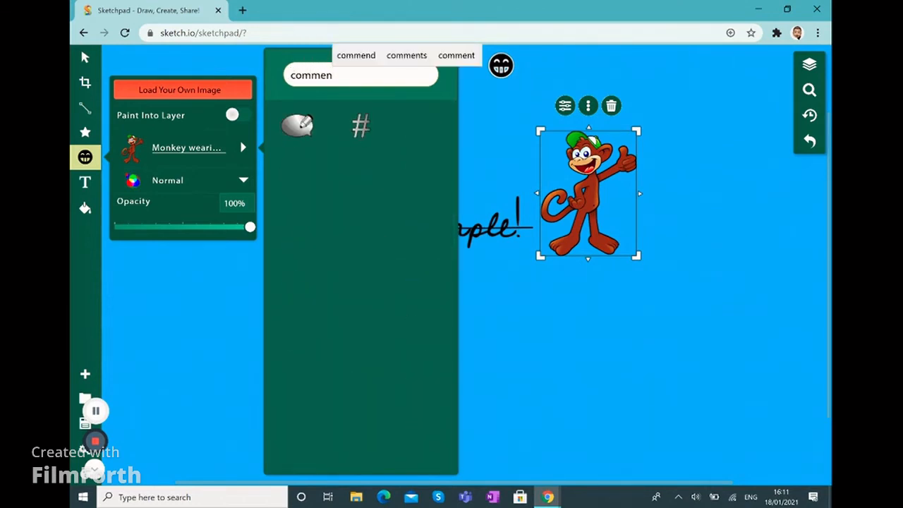
left_click(297, 126)
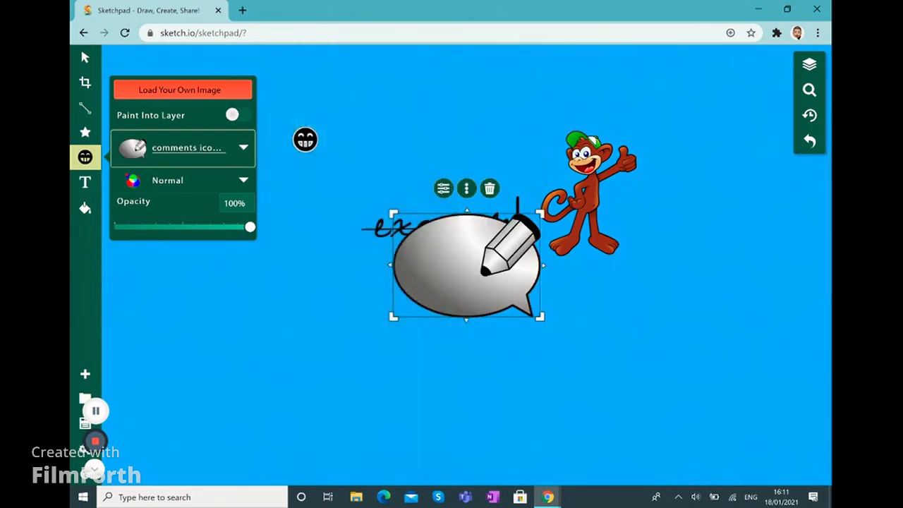
left_click_drag(455, 254, 386, 325)
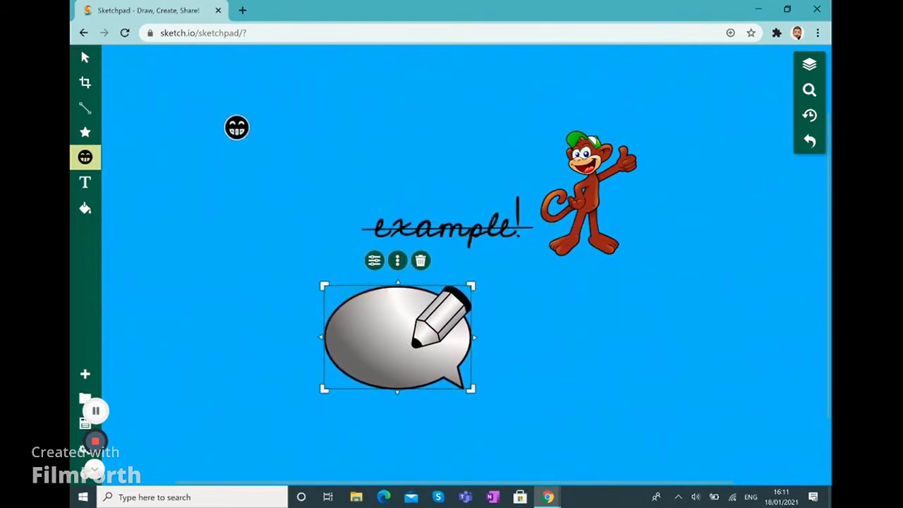
Activate the Star shape tool and examine its shape list, fill colours and outline settings.
left_click(86, 133)
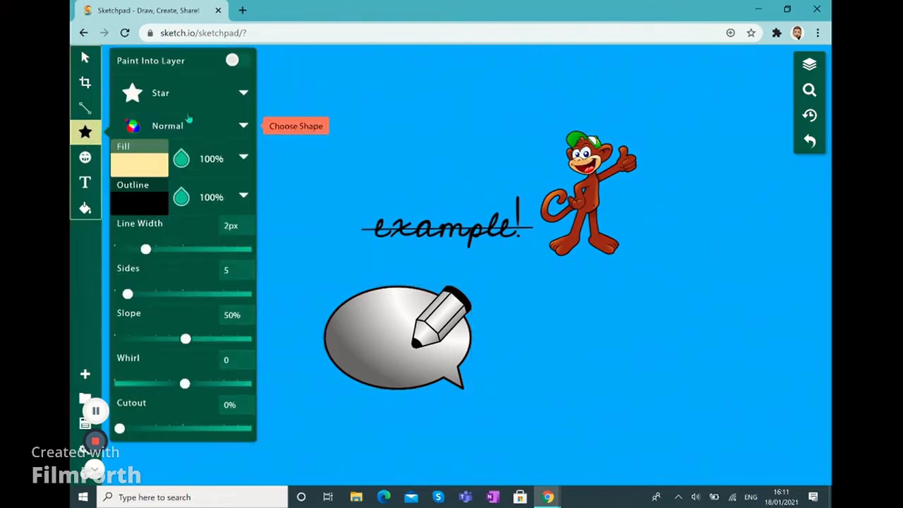
left_click(188, 107)
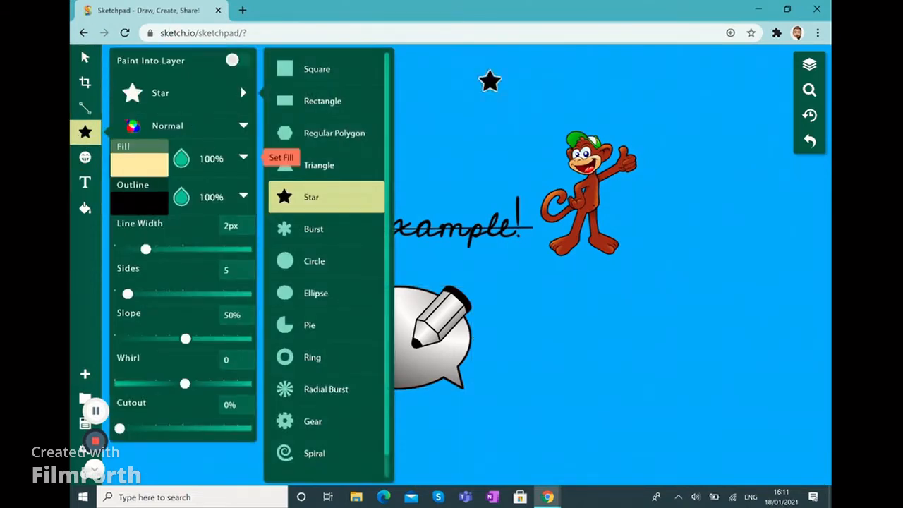
left_click(124, 163)
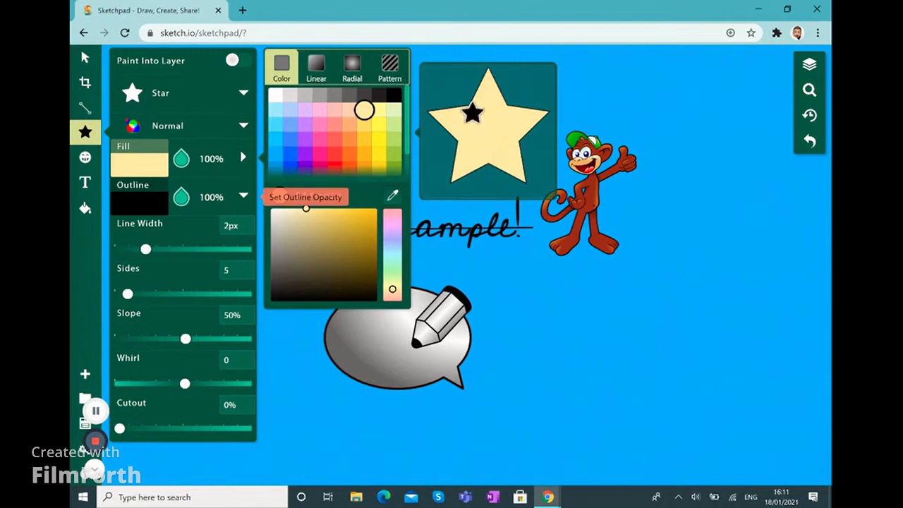
left_click(137, 200)
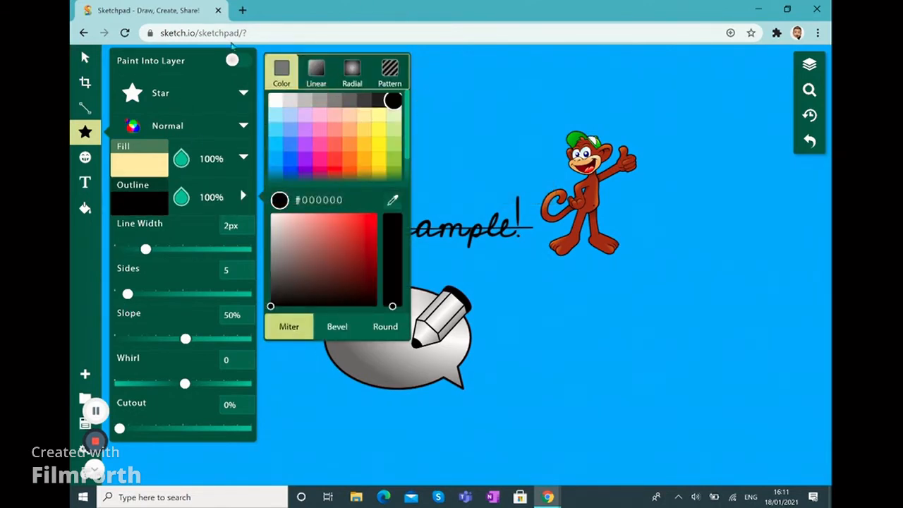
Switch to the Select tool and select the speech bubble clipart.
left_click(86, 59)
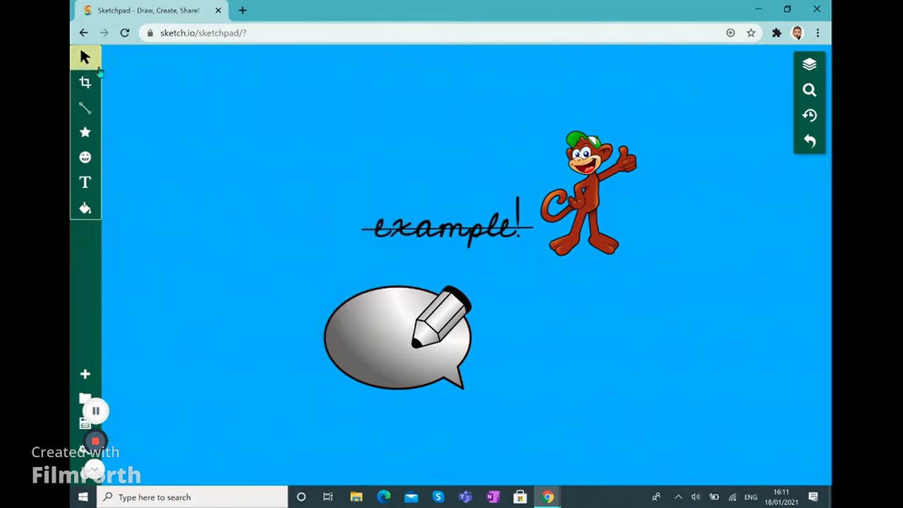
left_click(365, 306)
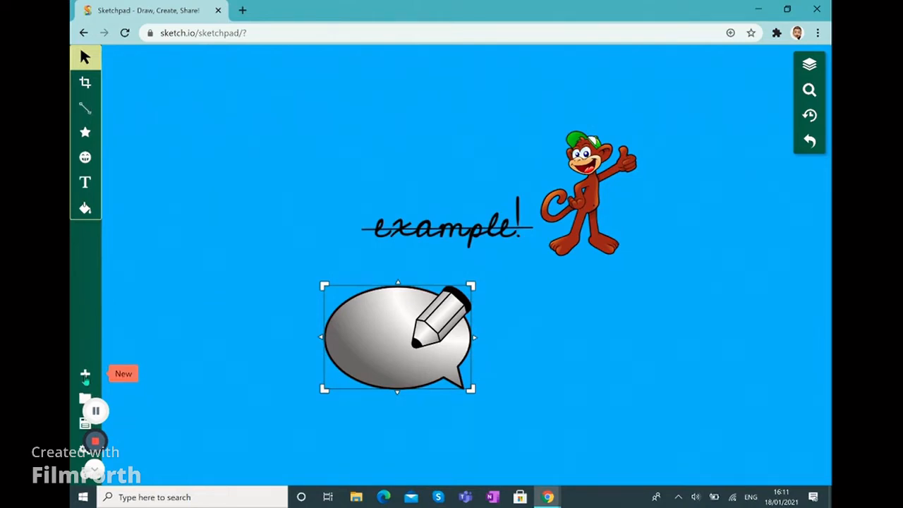
Create a new blank document of 1190 × 688 px and fill its whole background blue with Vector Fill.
left_click(84, 375)
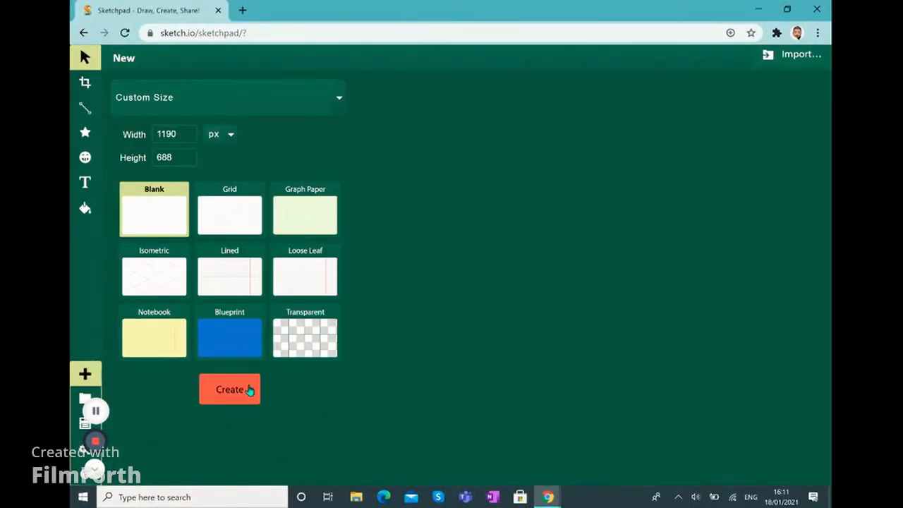
left_click(245, 390)
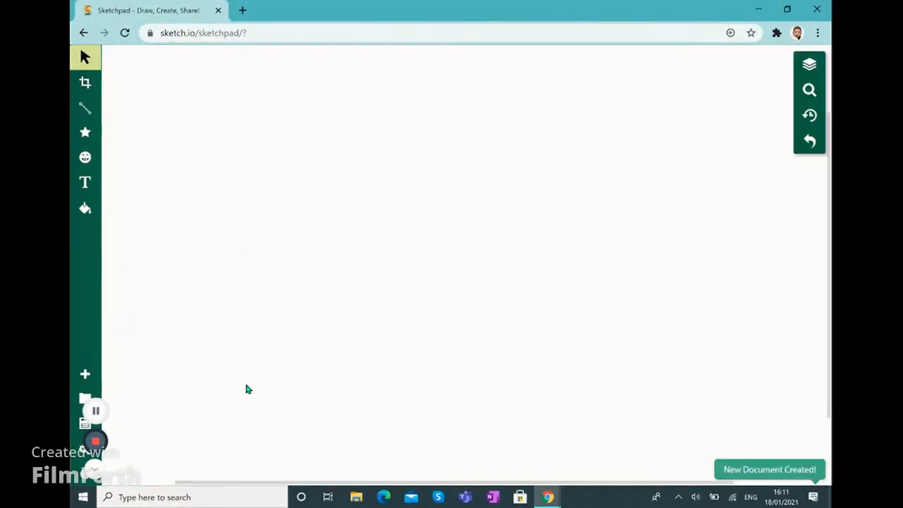
left_click(84, 208)
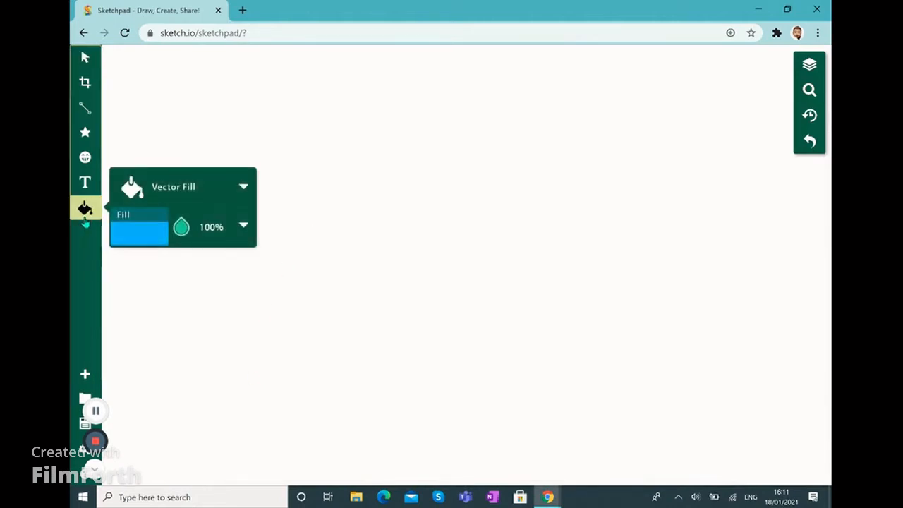
left_click(130, 216)
left_click(143, 282)
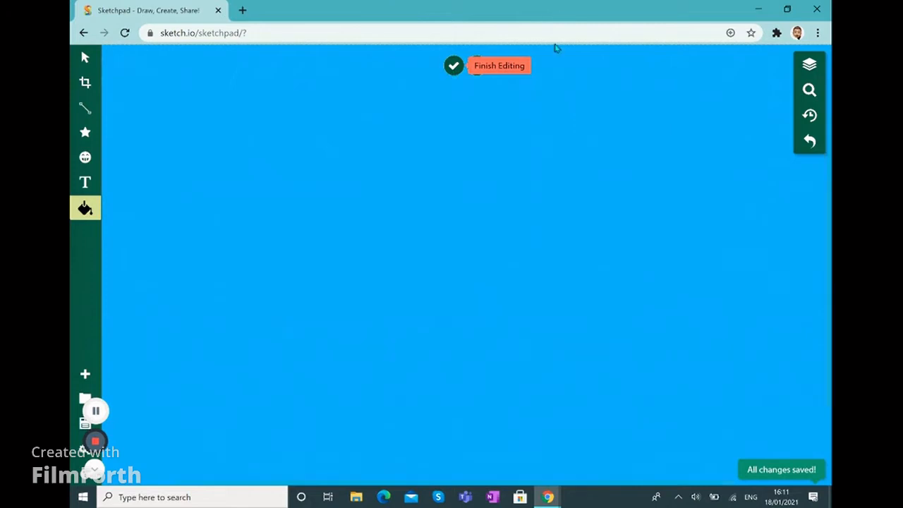
left_click(455, 66)
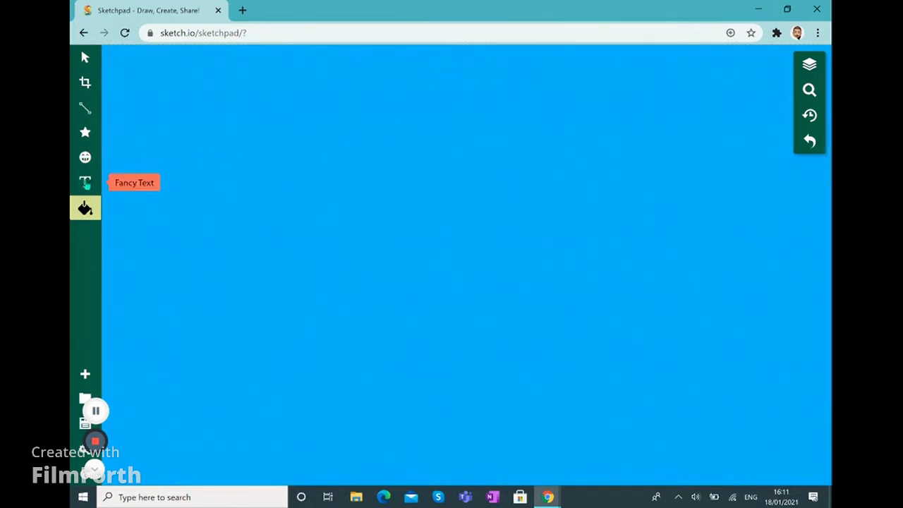
Activate the Fancy Text tool and search its font list for "choose a bold font".
left_click(86, 183)
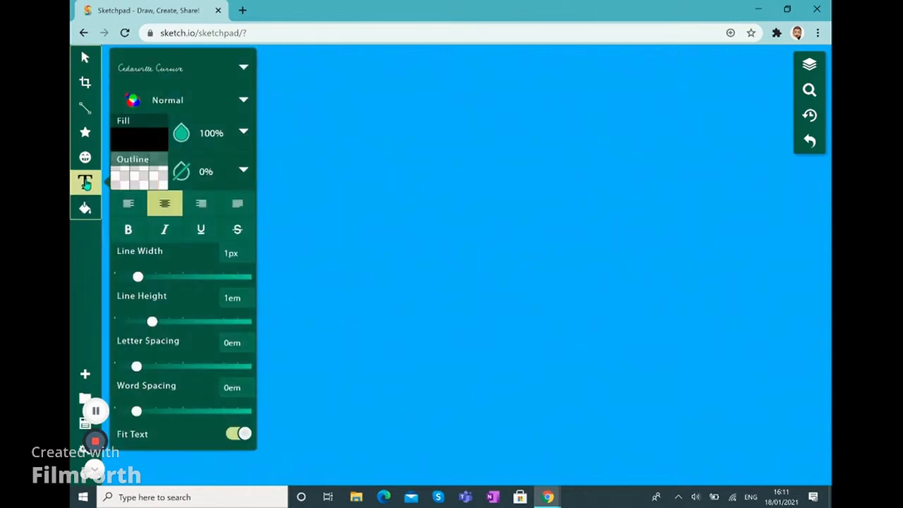
left_click(354, 75)
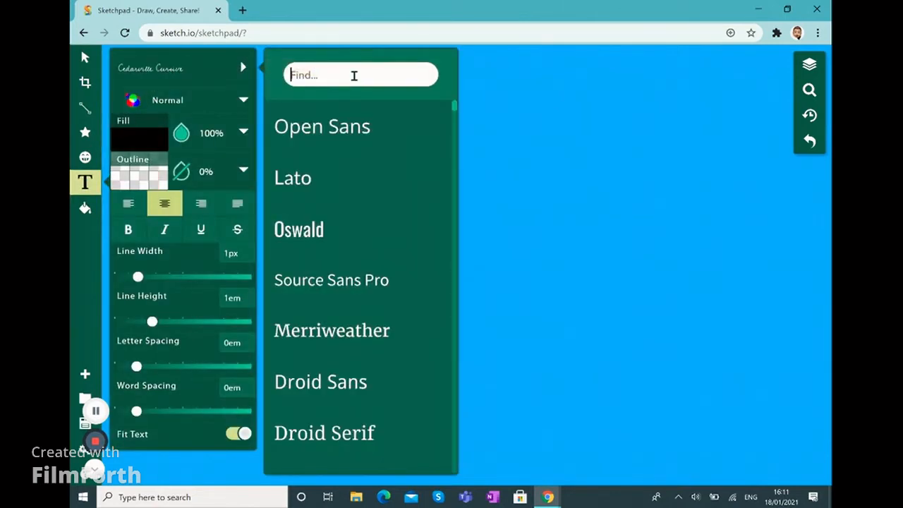
type("cho")
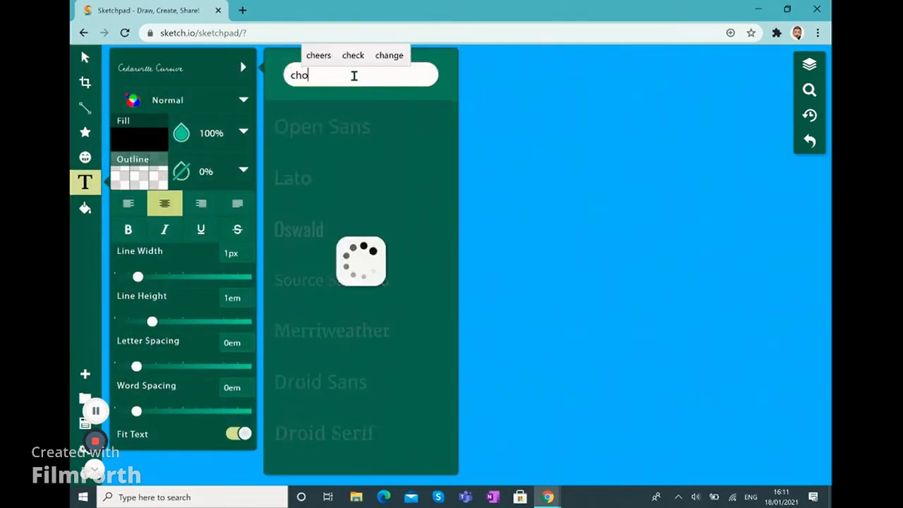
type("ose a b")
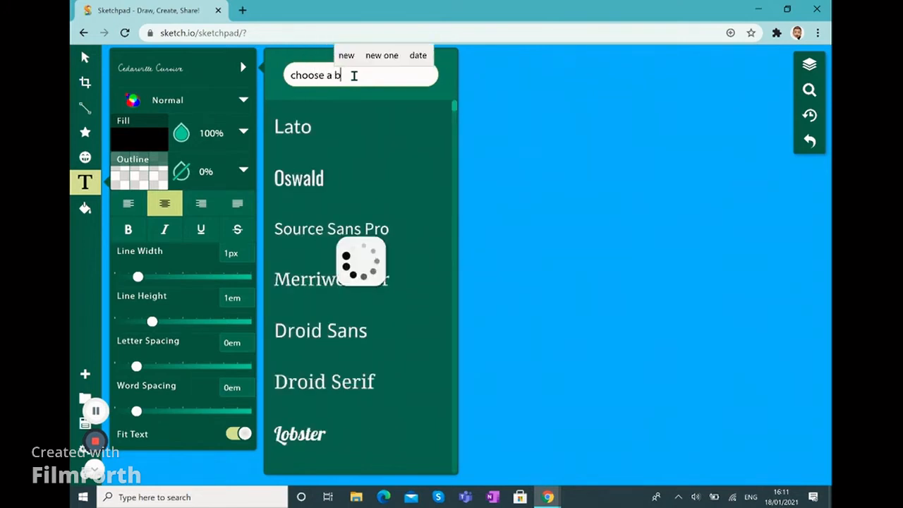
type("old font")
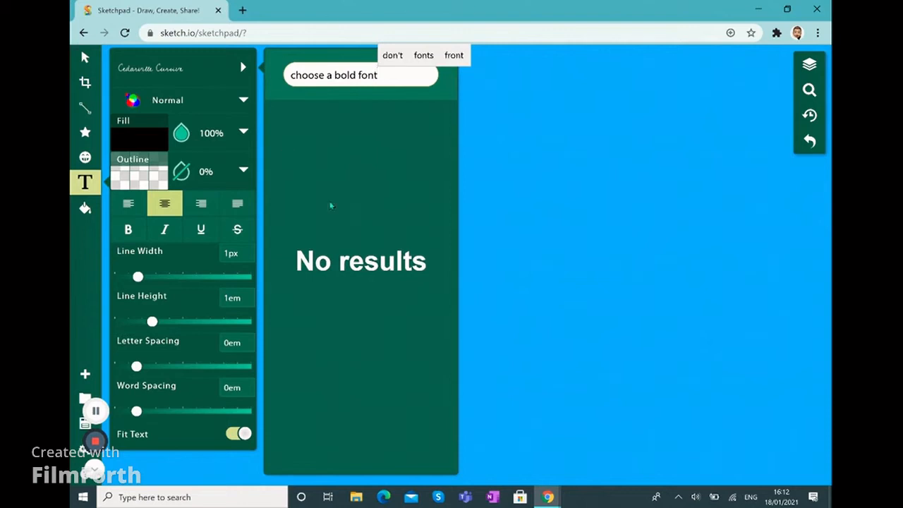
Search the font list for "bo", choose Bowlby One, and place a text box in the middle of the canvas.
key("BackSpace")
key("BackSpace")
key("BackSpace")
key("BackSpace")
key("BackSpace")
key("BackSpace")
key("BackSpace")
key("BackSpace")
key("BackSpace")
key("BackSpace")
key("BackSpace")
key("BackSpace")
key("BackSpace")
key("BackSpace")
key("BackSpace")
key("BackSpace")
key("BackSpace")
key("BackSpace")
type("b")
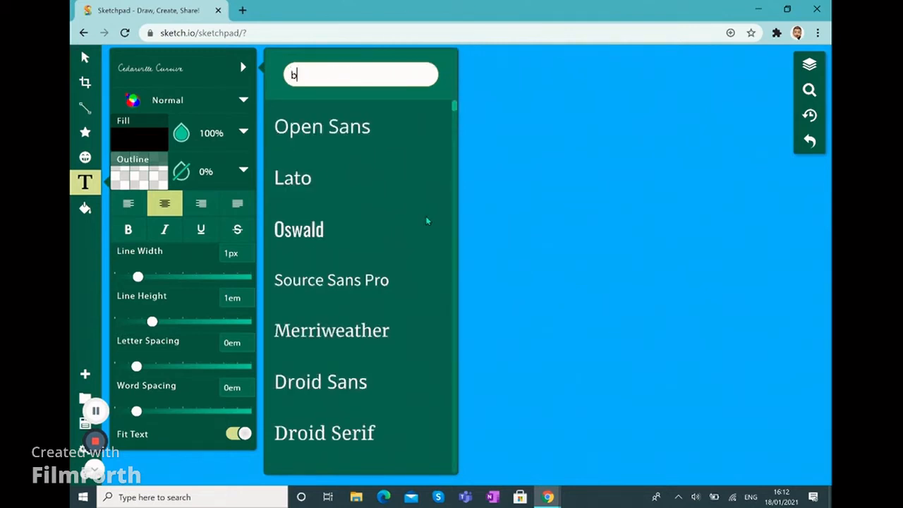
type("o")
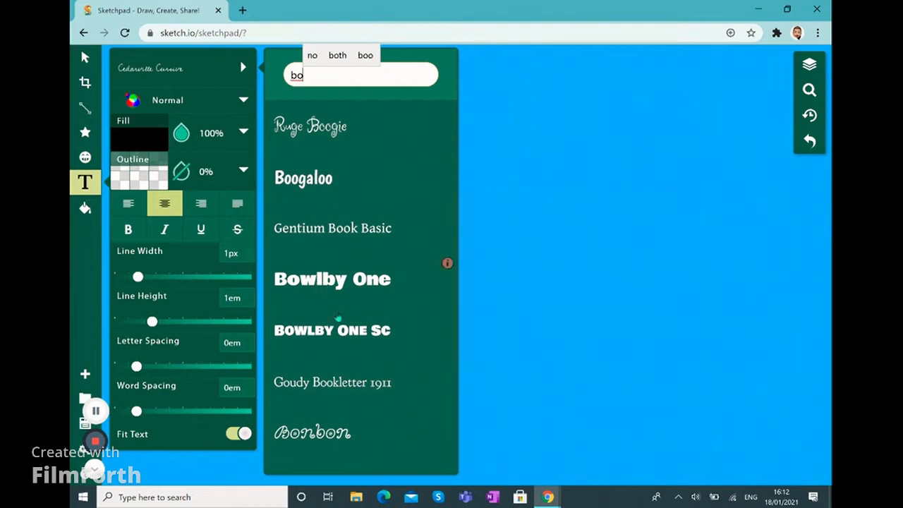
left_click(345, 280)
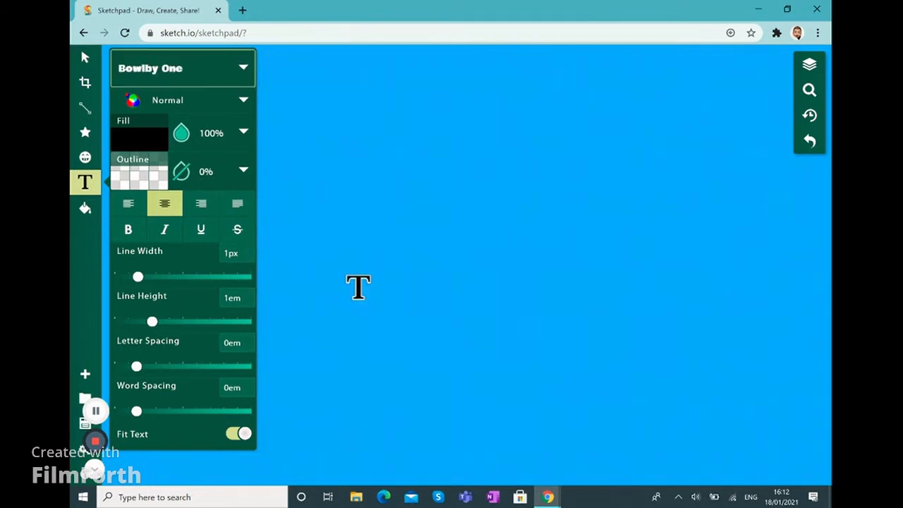
left_click(365, 230)
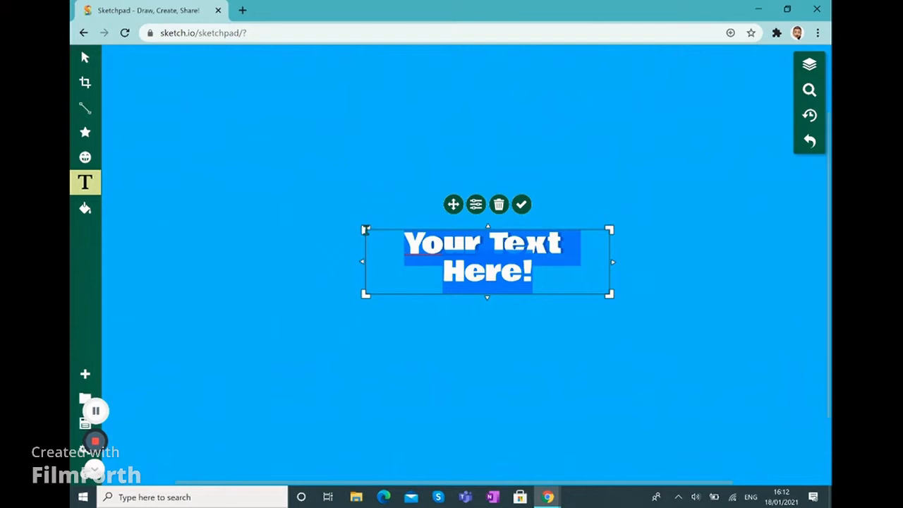
type("This i")
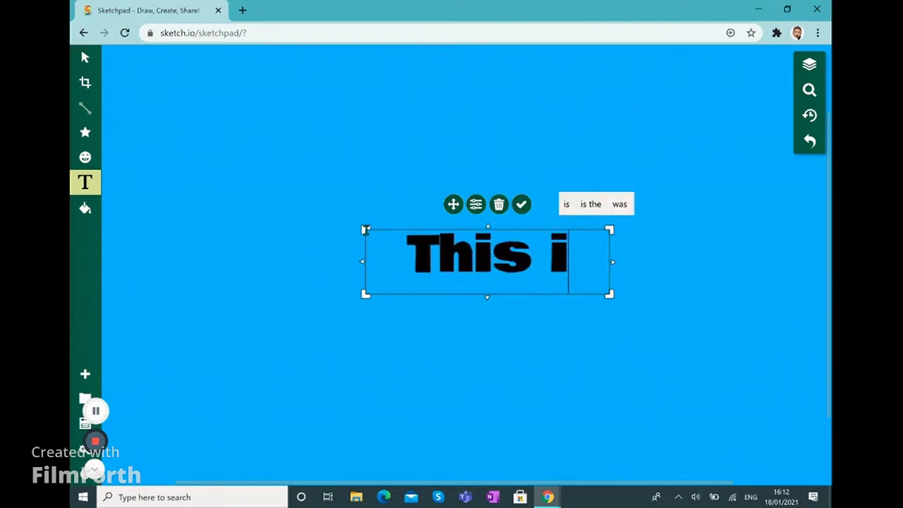
type("s an ex")
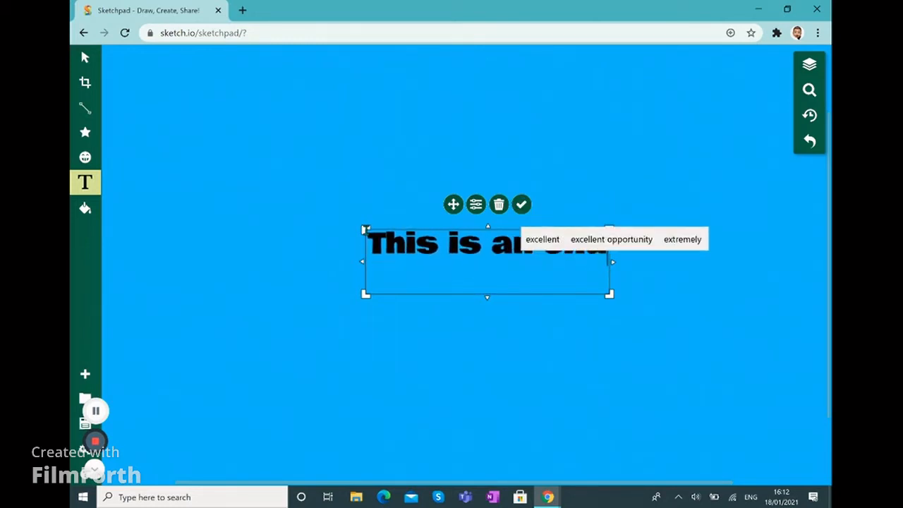
type("ample")
key("BackSpace")
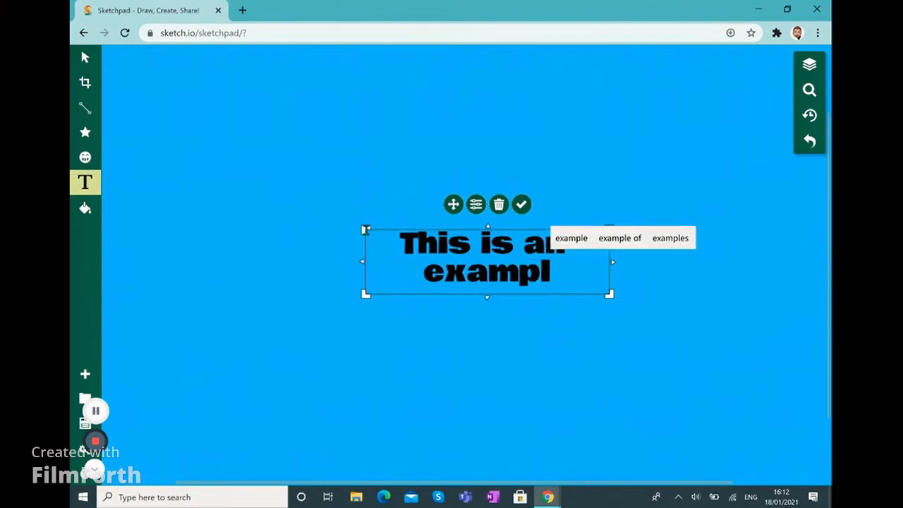
key("BackSpace")
key("BackSpace")
key("BackSpace")
key("BackSpace")
key("BackSpace")
key("BackSpace")
key("BackSpace")
key("BackSpace")
key("BackSpace")
key("BackSpace")
key("BackSpace")
key("BackSpace")
key("BackSpace")
key("BackSpace")
key("BackSpace")
key("BackSpace")
key("BackSpace")
Enter "BE" as the text and enlarge its text box to fill much of the canvas centre.
type("BE H")
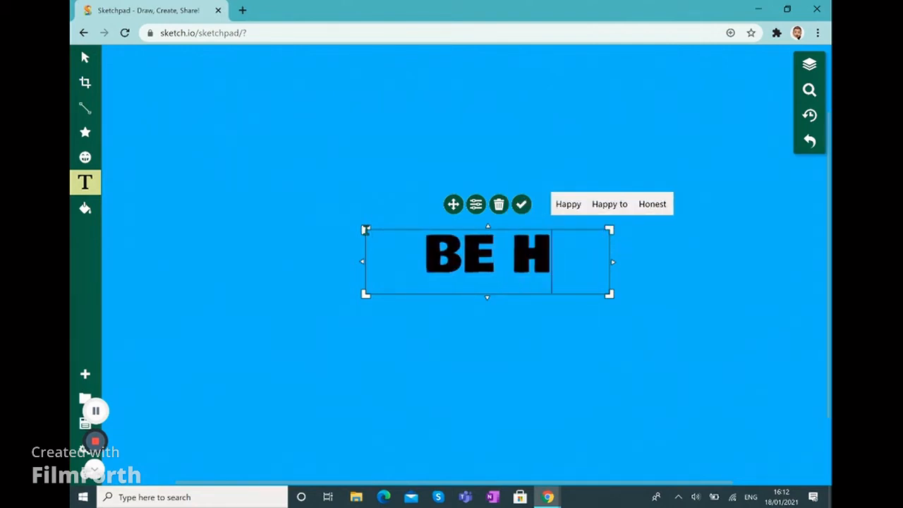
key("BackSpace")
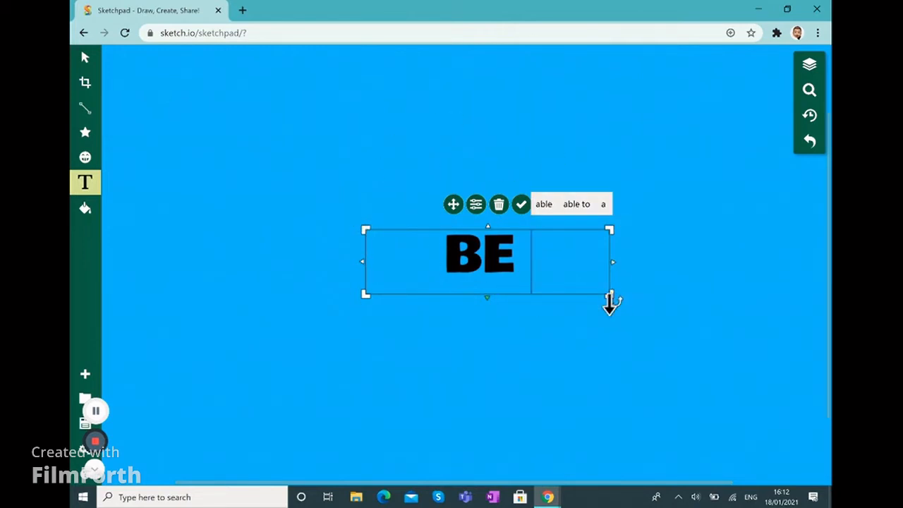
left_click_drag(614, 297, 654, 456)
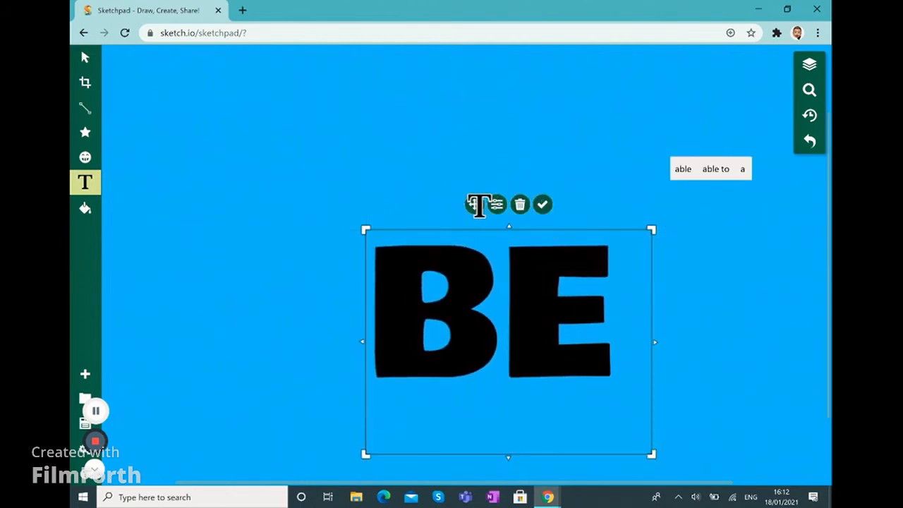
Move the BE text up and to the left, scale it up further, and deselect it.
left_click_drag(459, 198, 427, 153)
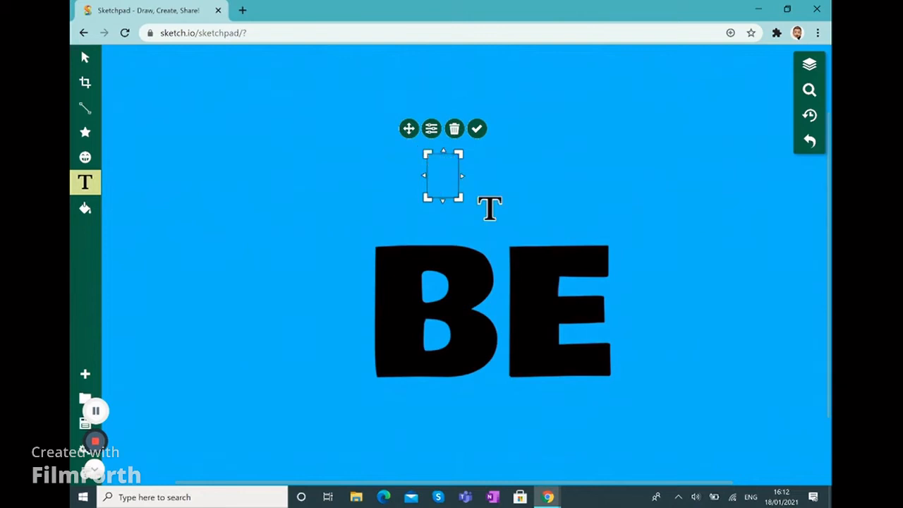
left_click(515, 275)
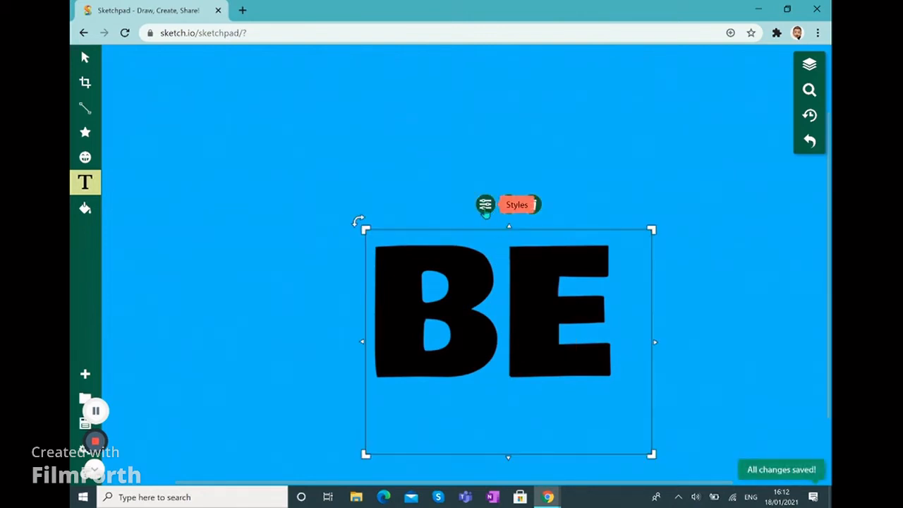
left_click_drag(484, 244, 442, 172)
left_click_drag(615, 390, 688, 454)
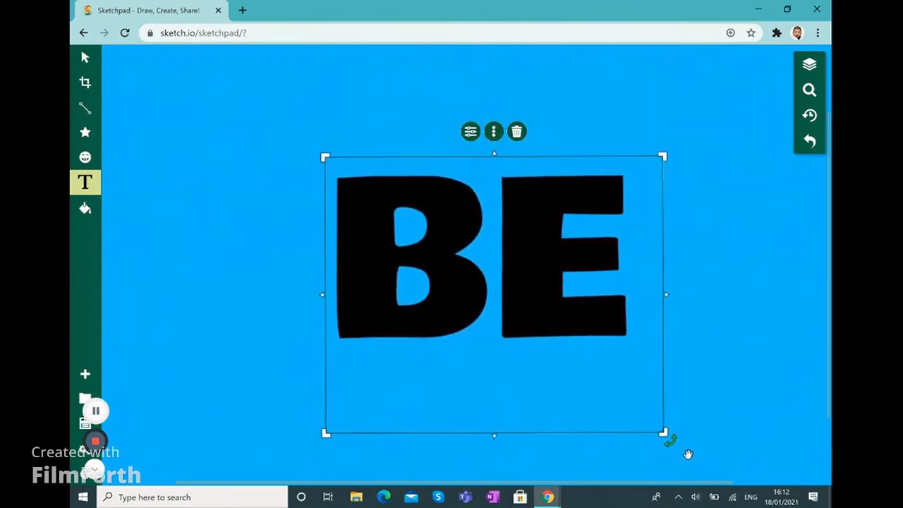
left_click(243, 221)
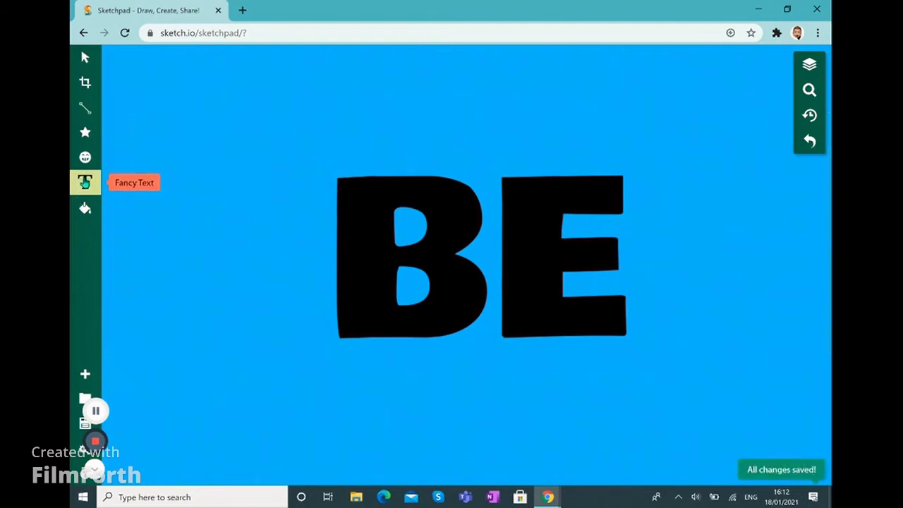
Search the Fancy Text fonts for "cursive" and choose Cedarville Cursive.
left_click(84, 183)
left_click(242, 71)
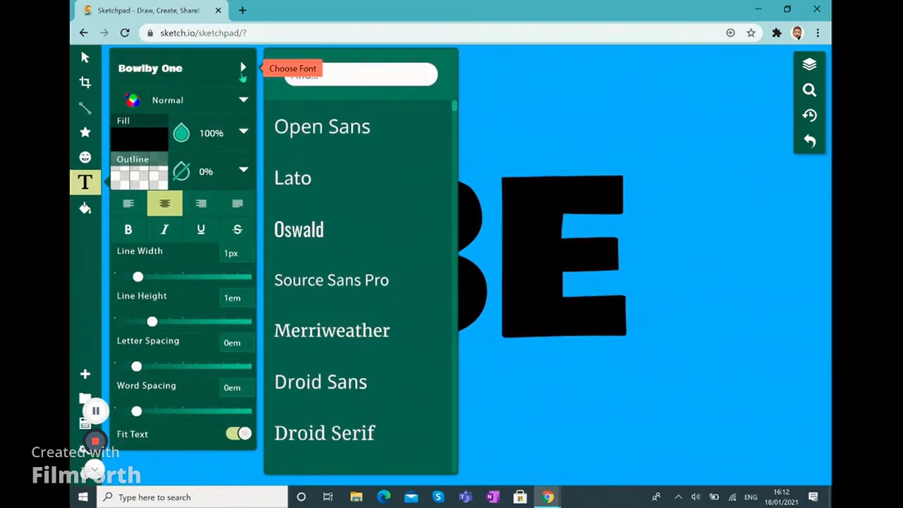
left_click(311, 76)
type("cursive")
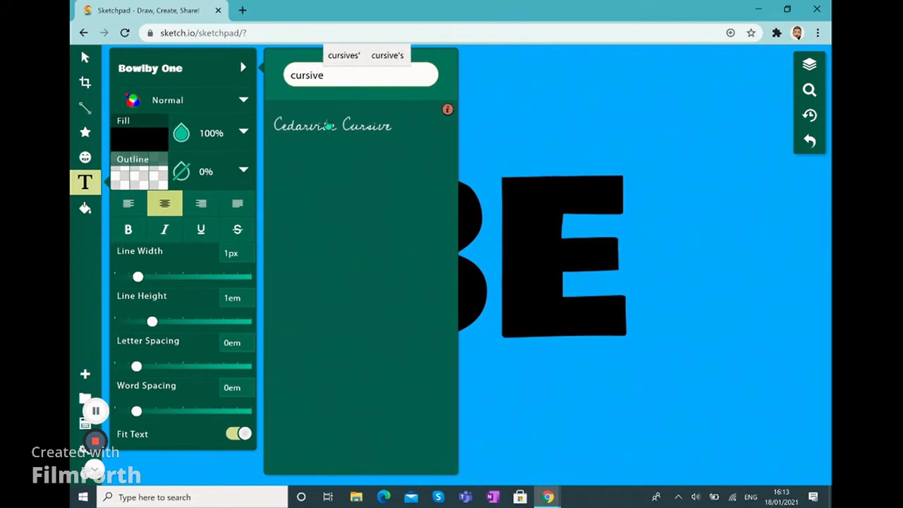
left_click(329, 125)
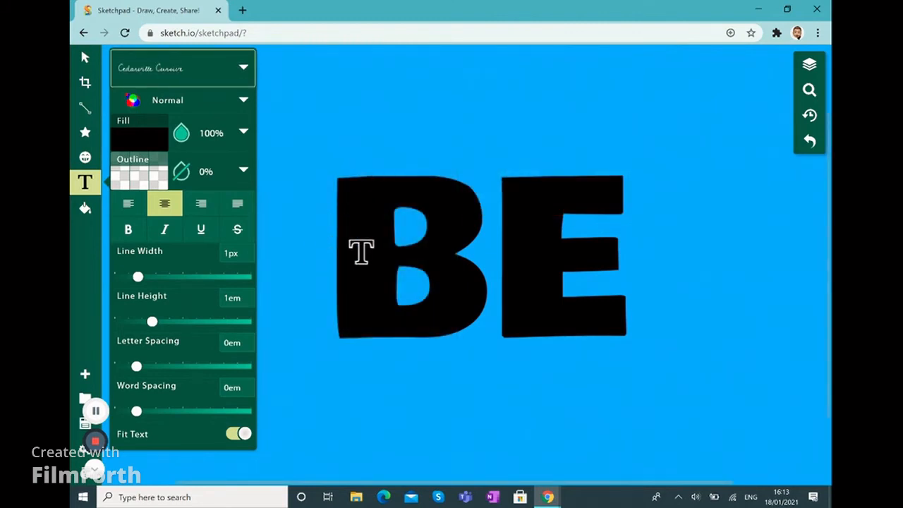
Add the text "happy" above BE and set its fill colour to white, #ffffff.
left_click(300, 88)
type("happy")
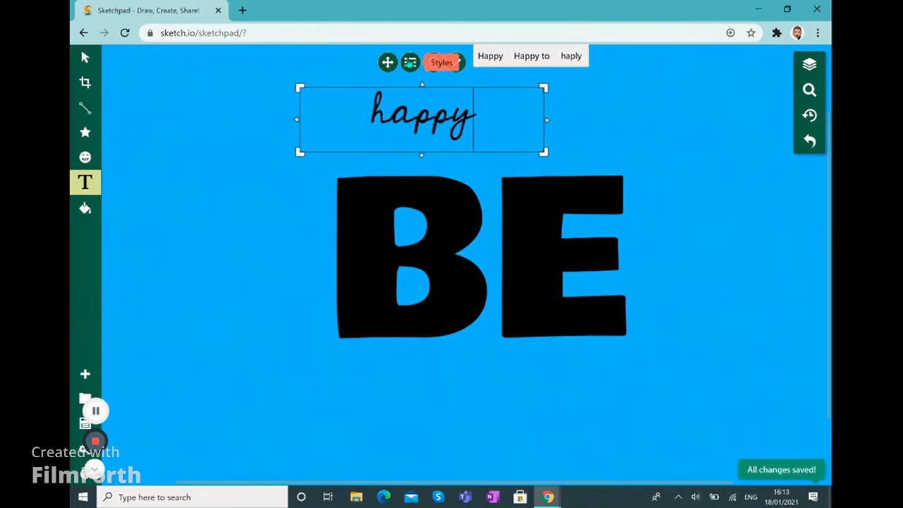
left_click(410, 62)
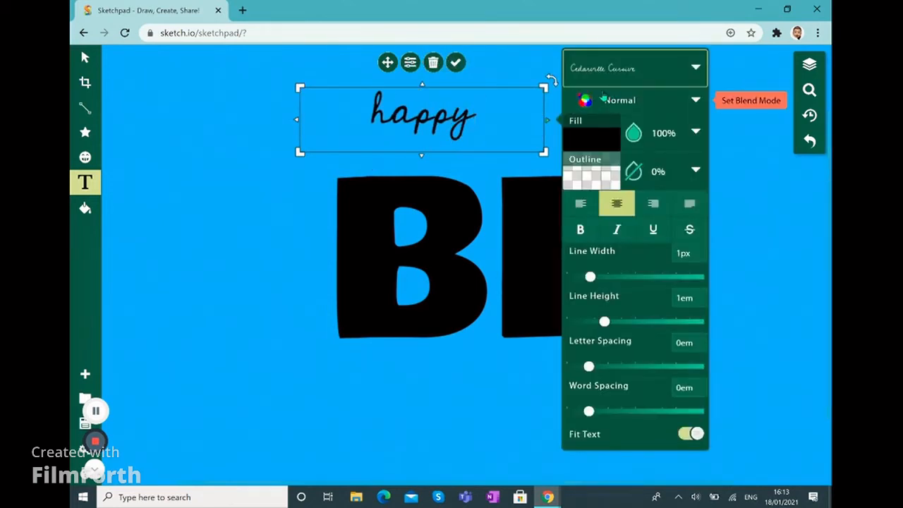
left_click(585, 141)
left_click(692, 98)
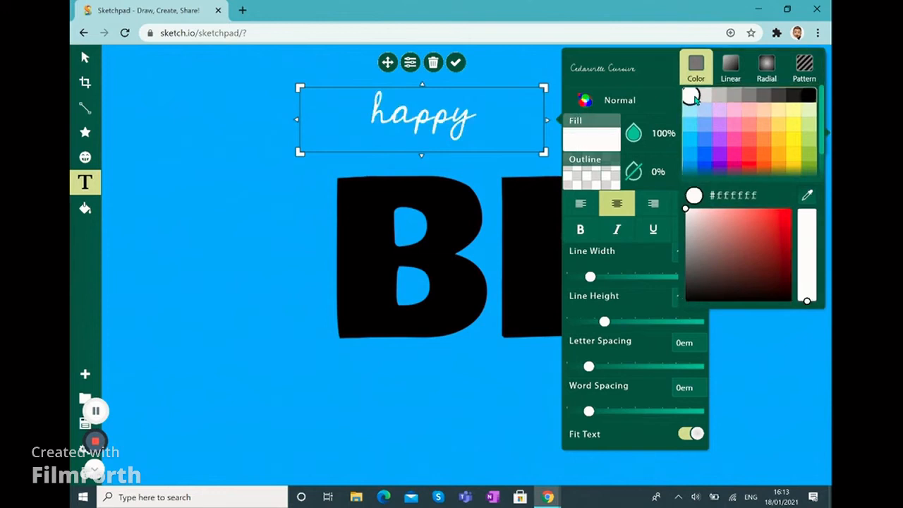
left_click(497, 115)
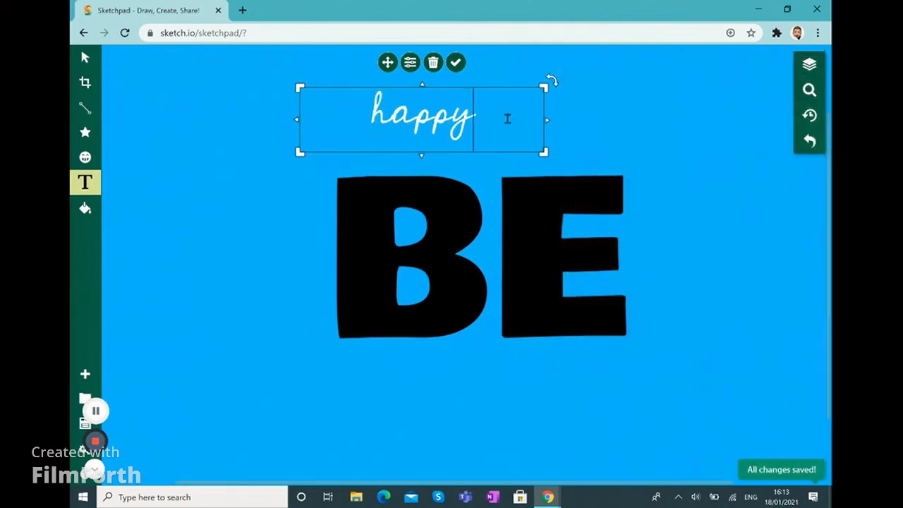
Enlarge the "happy" text to about the width of BE and move it so it overlaps the black letters.
left_click_drag(546, 153, 652, 266)
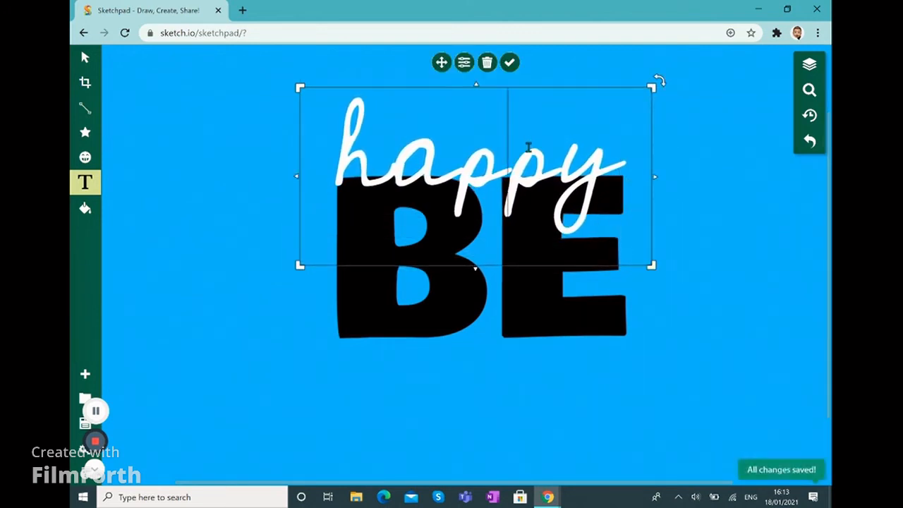
left_click_drag(441, 62, 450, 140)
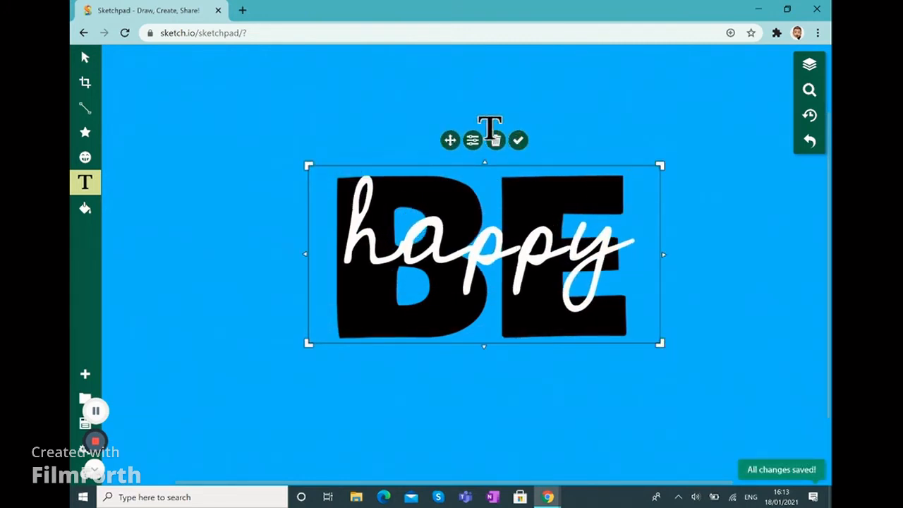
left_click_drag(449, 140, 451, 170)
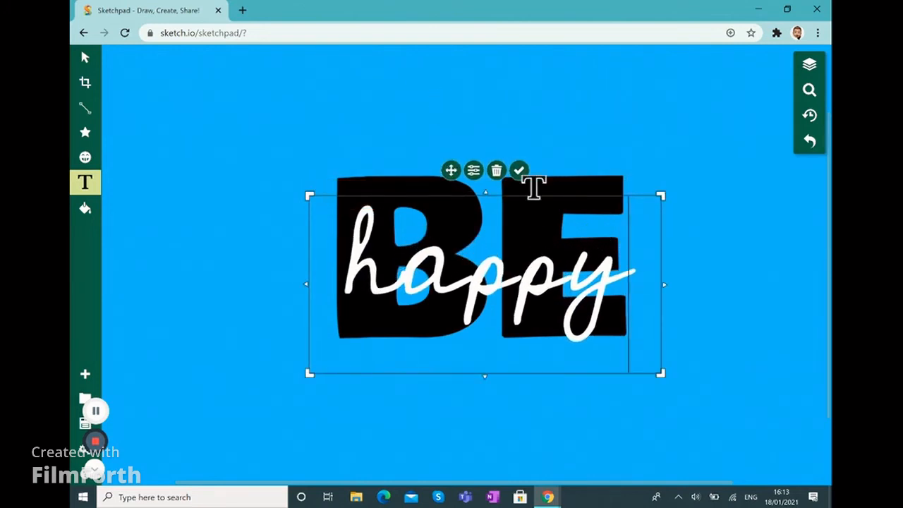
left_click(520, 177)
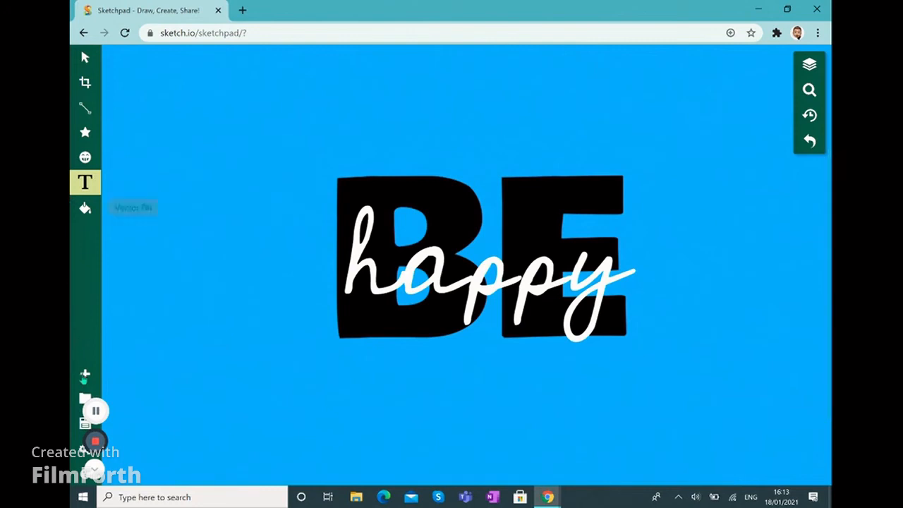
Create a new blank document with a custom size of 1190 × 688 px.
left_click(85, 377)
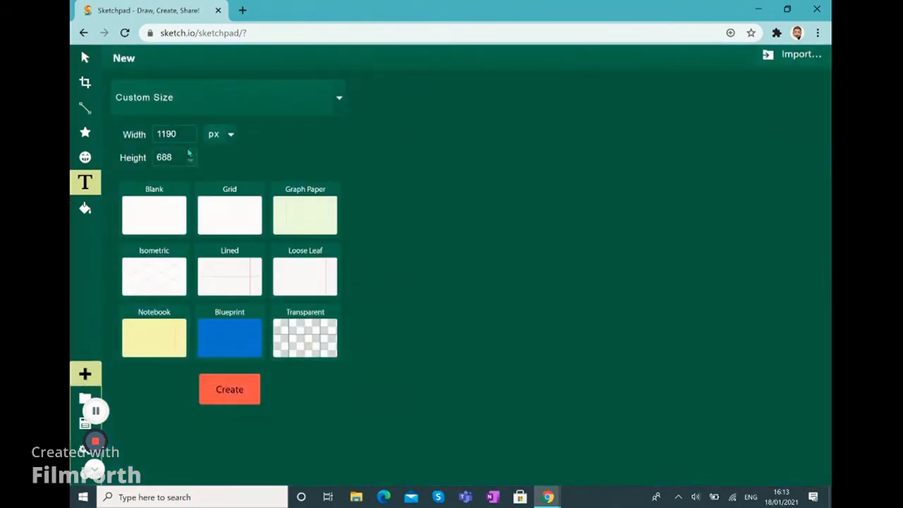
left_click(153, 199)
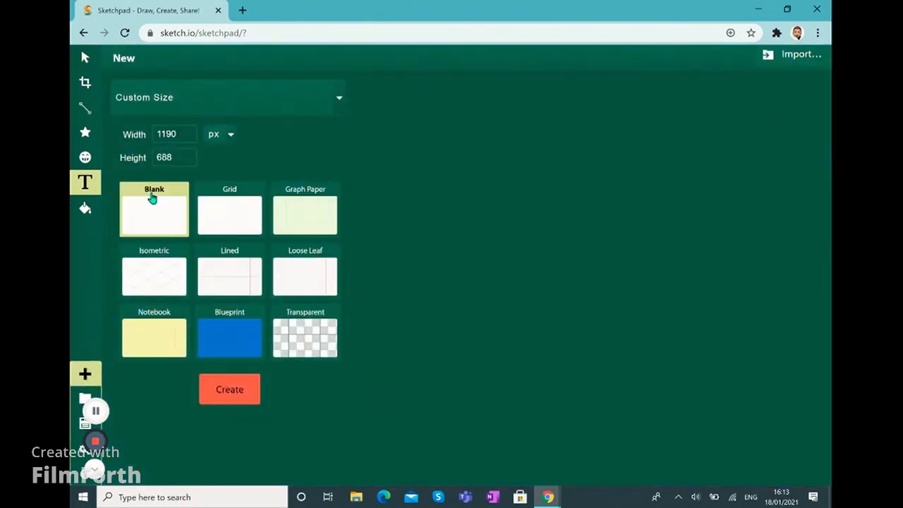
left_click(228, 390)
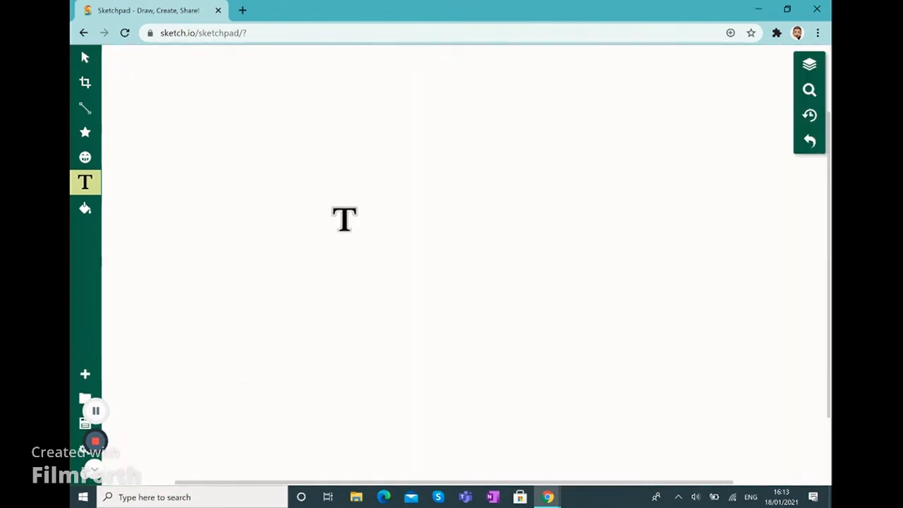
left_click(344, 219)
key("BackSpace")
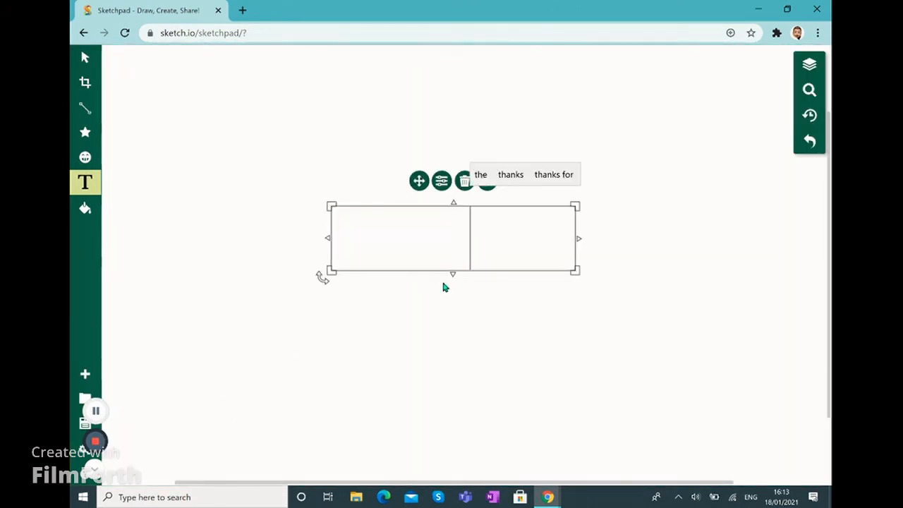
key("BackSpace")
key("BackSpace")
key("BackSpace")
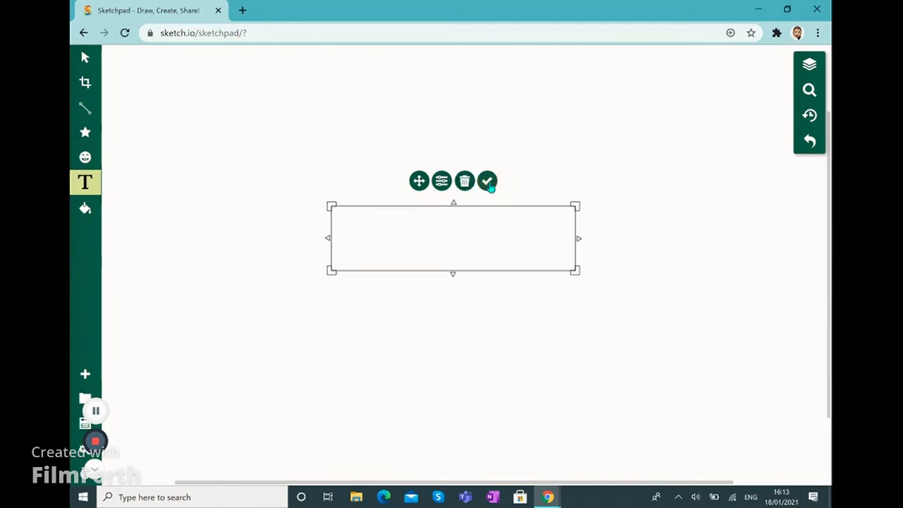
left_click(466, 182)
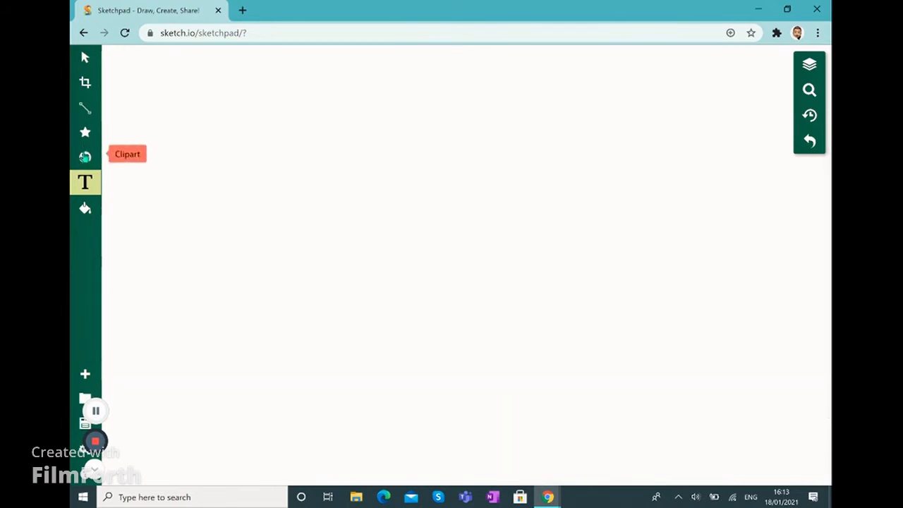
Fill the whole blank background blue with Vector Fill.
left_click(85, 208)
left_click(416, 183)
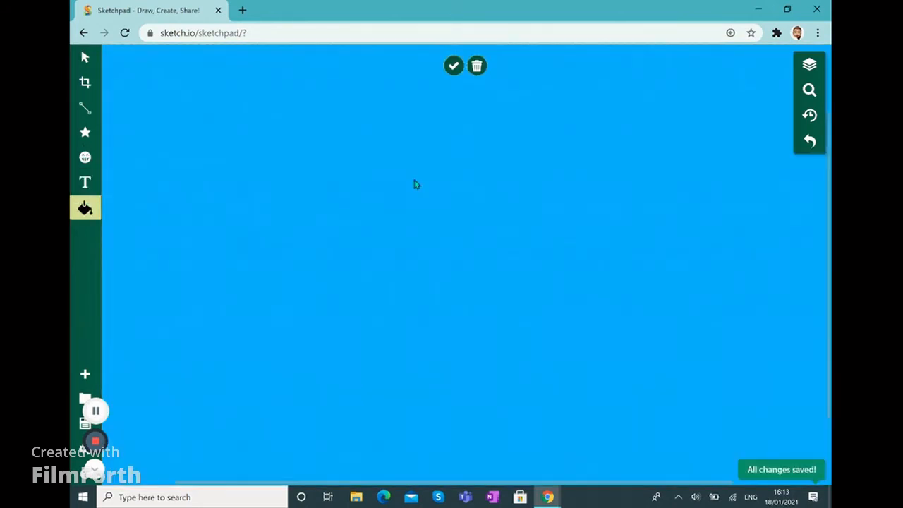
Add the white cursive text "now to save the background!" in the middle of the blue background.
left_click(87, 183)
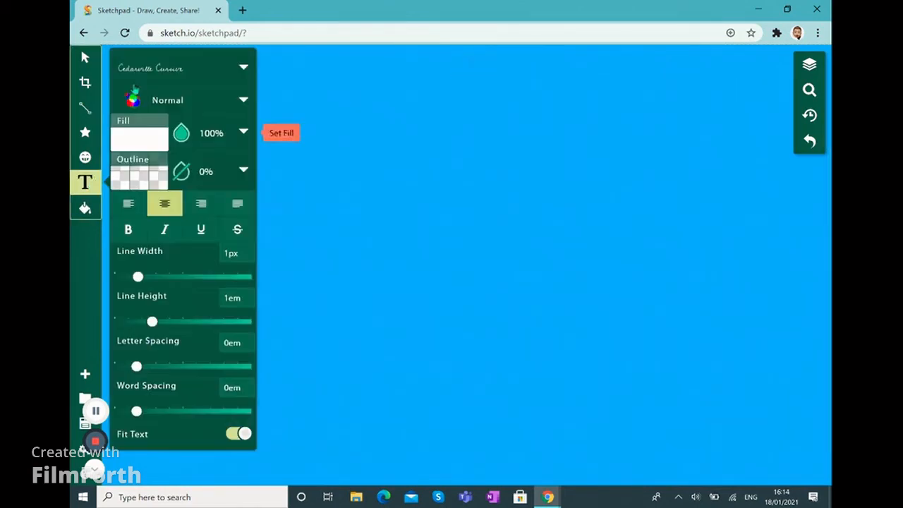
left_click(341, 226)
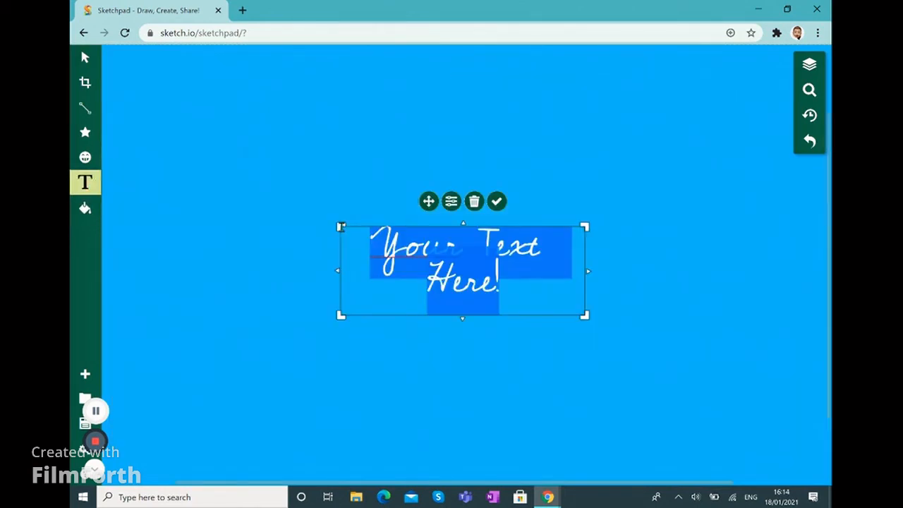
type("now i")
key("BackSpace")
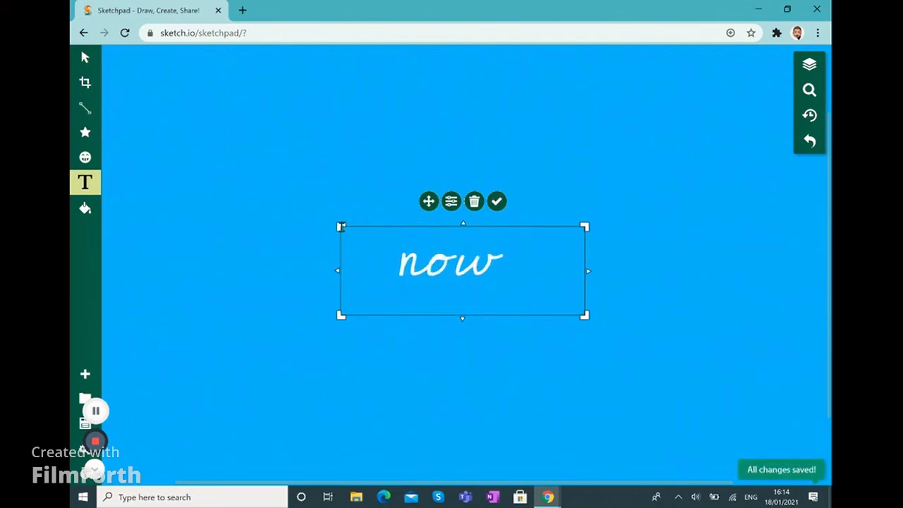
type("to save")
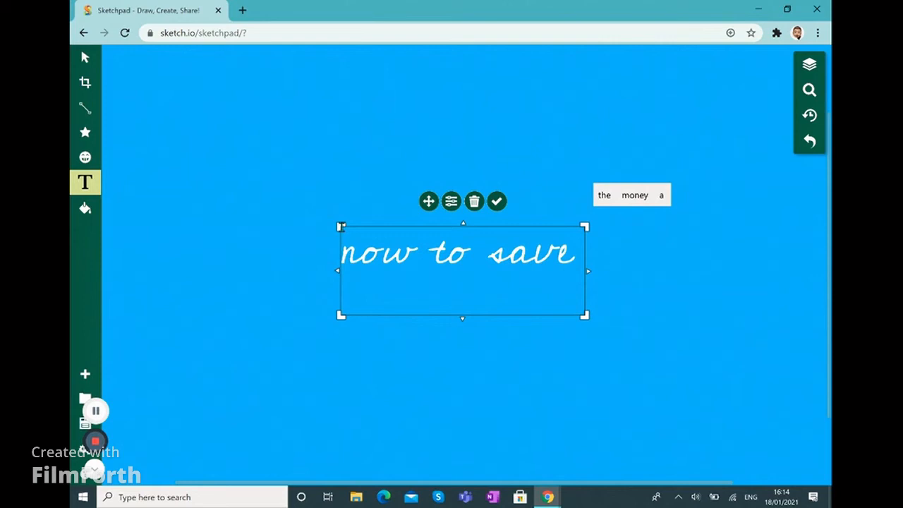
type(" the")
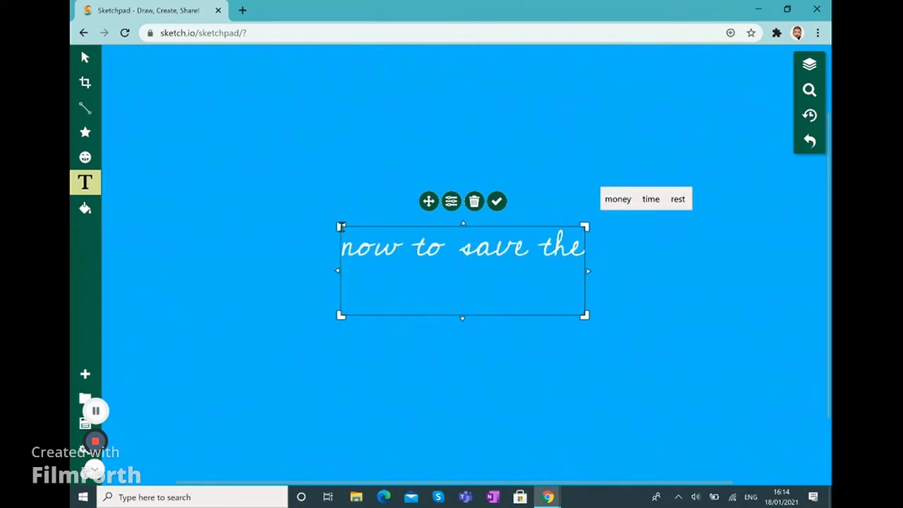
type(" backg")
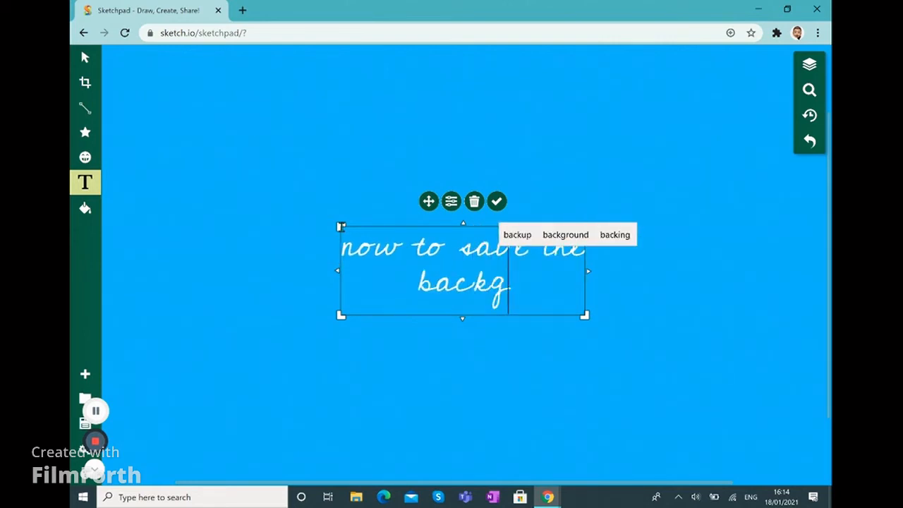
type("round")
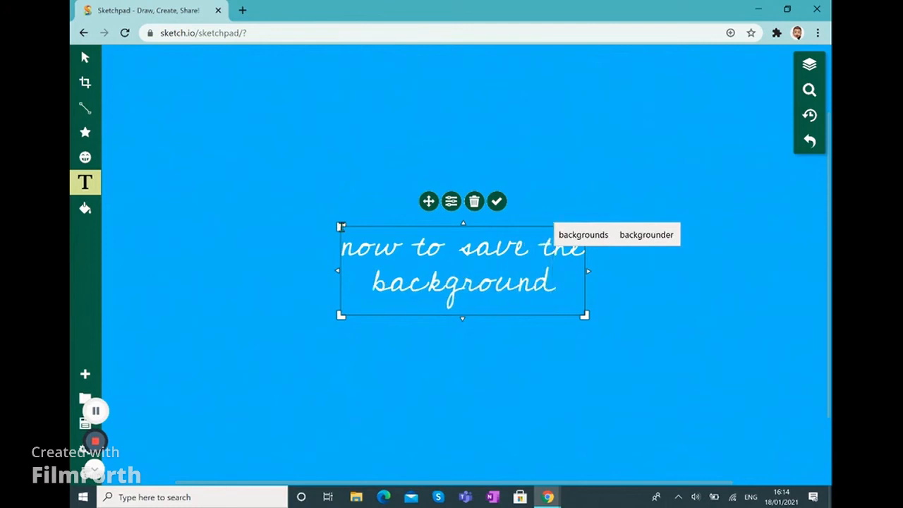
type("!")
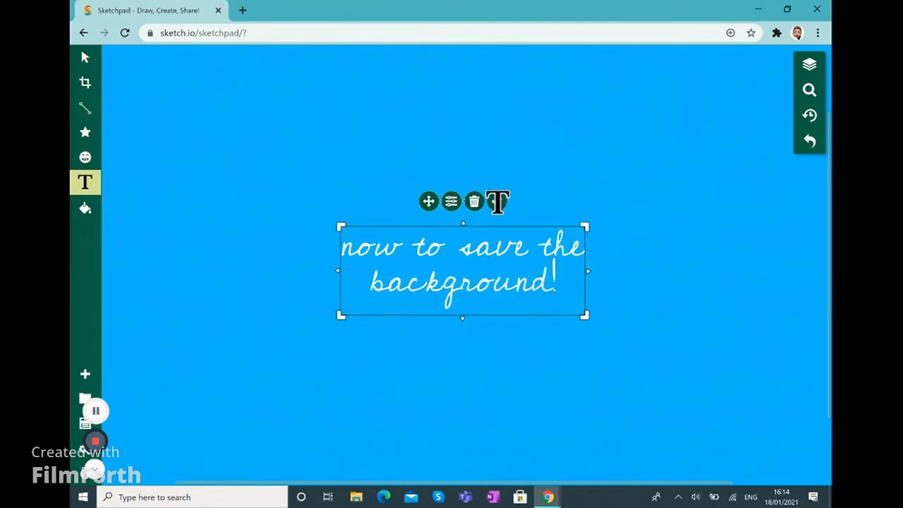
left_click(497, 202)
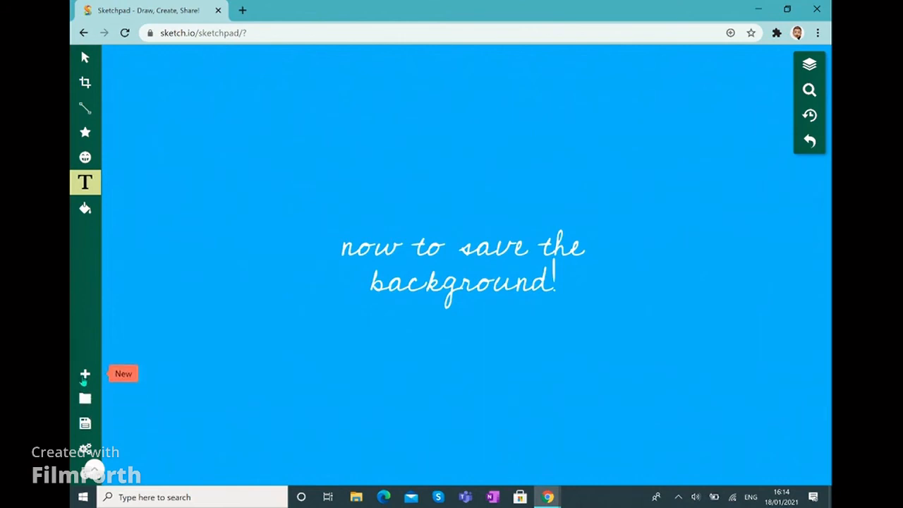
Review the export and download formats, and reopen the drawing page from the "sketchpad 5.1" Google results.
left_click(75, 423)
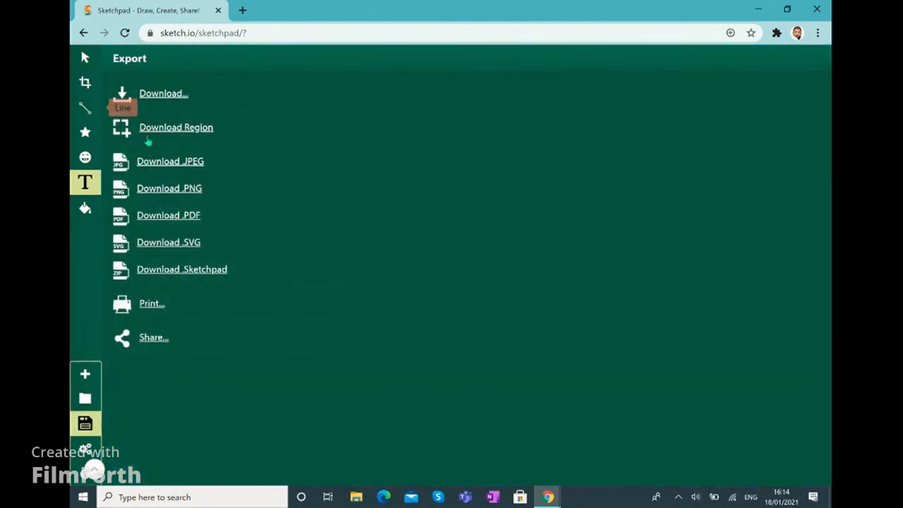
left_click(86, 33)
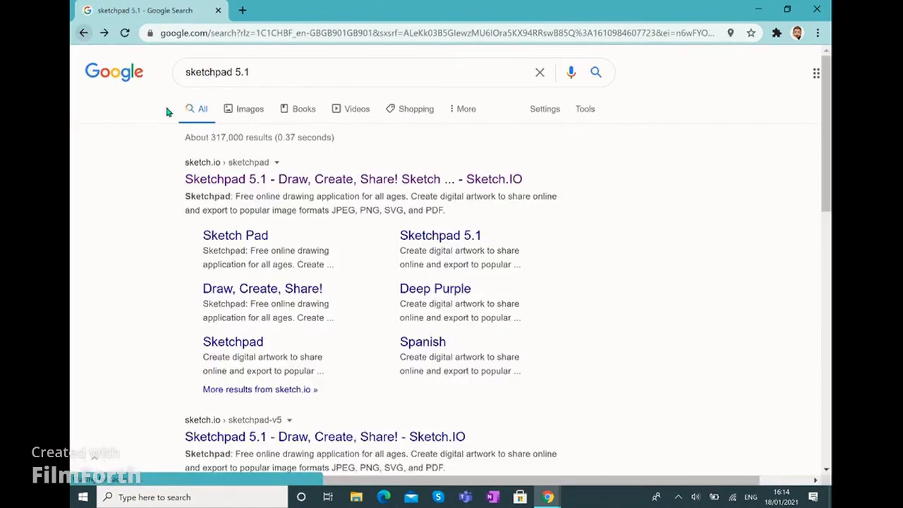
left_click(220, 180)
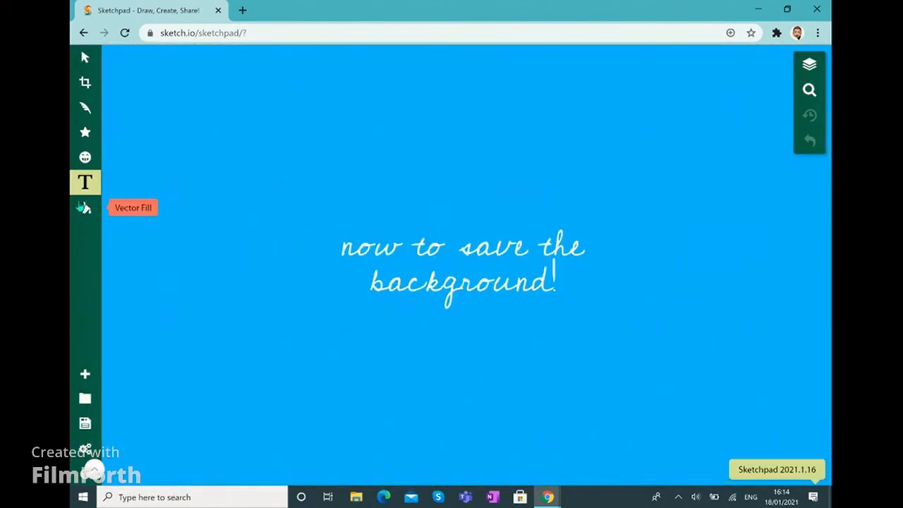
Delete the "now to save the background!" text and add a new text with the first line "i hope you have inspiration!".
left_click(567, 281)
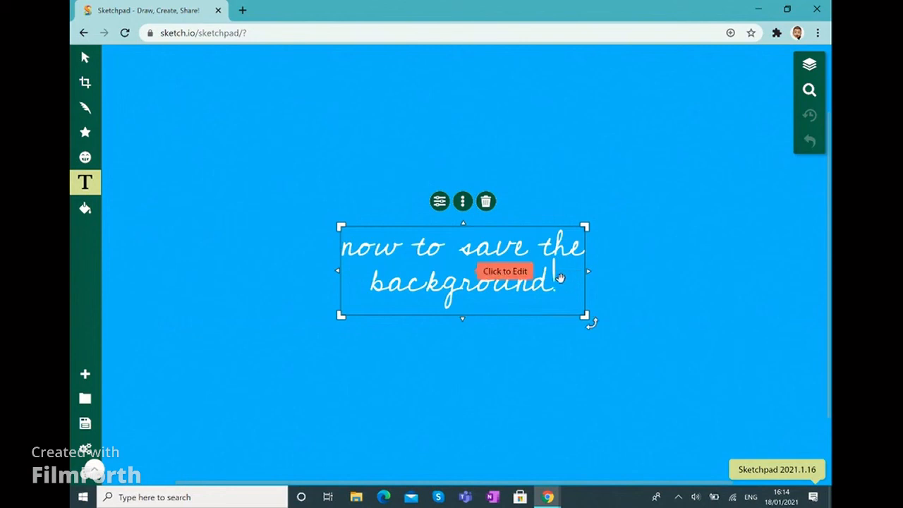
key("Delete")
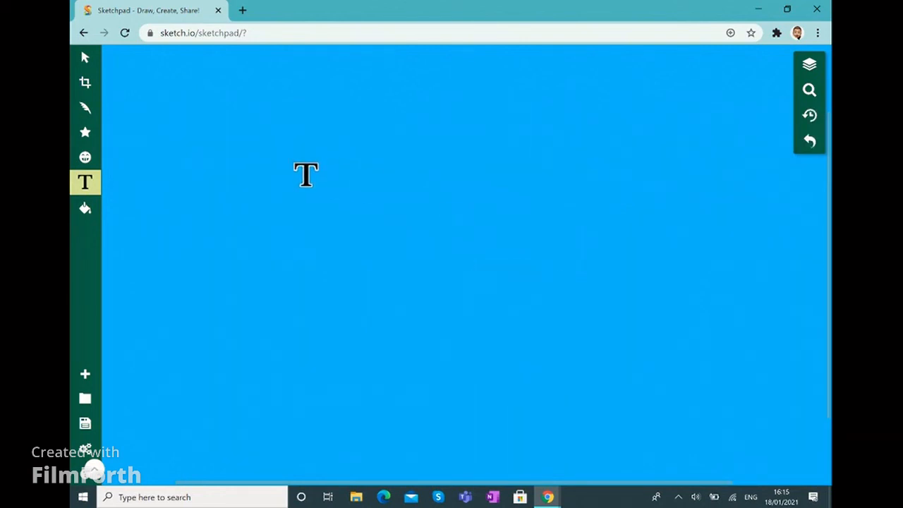
left_click(306, 174)
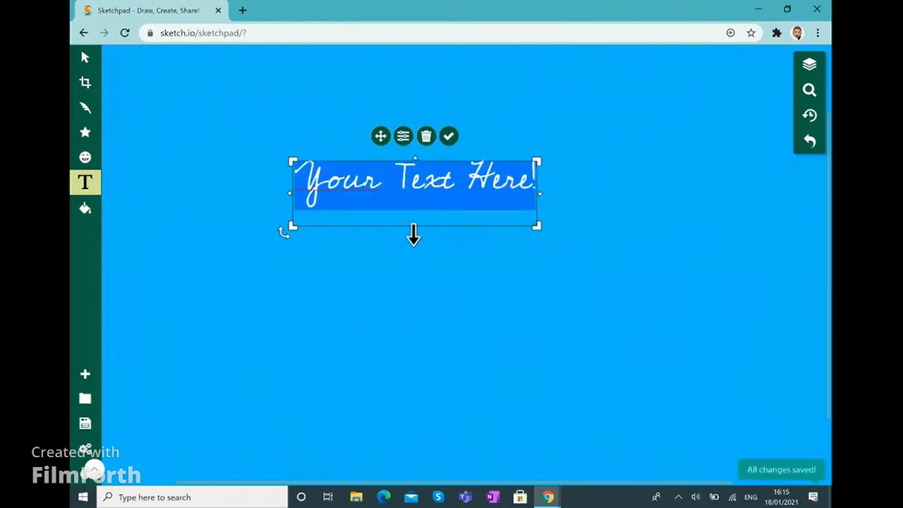
type("i")
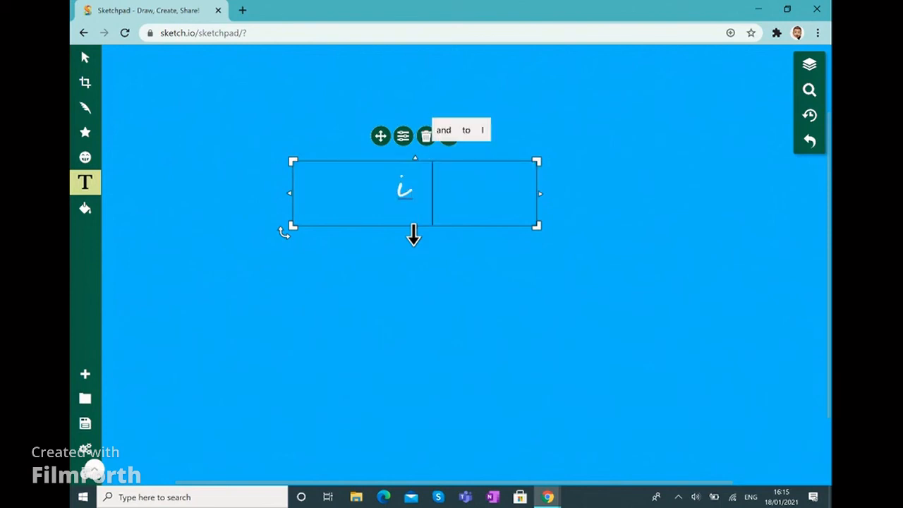
type(" hope")
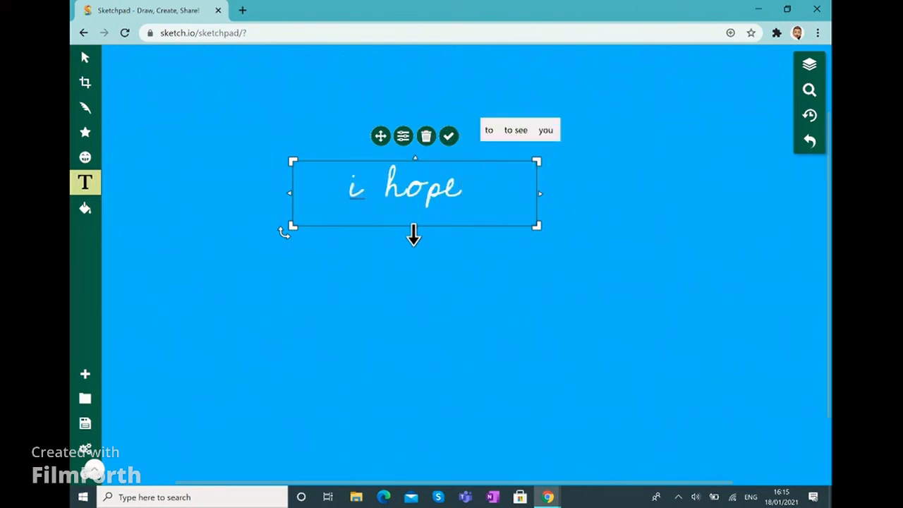
type(" you h")
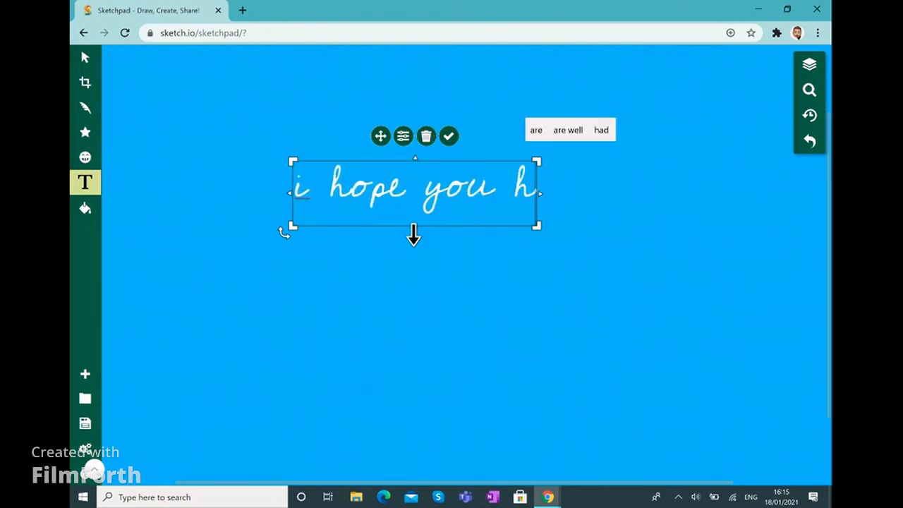
type("ave inspi")
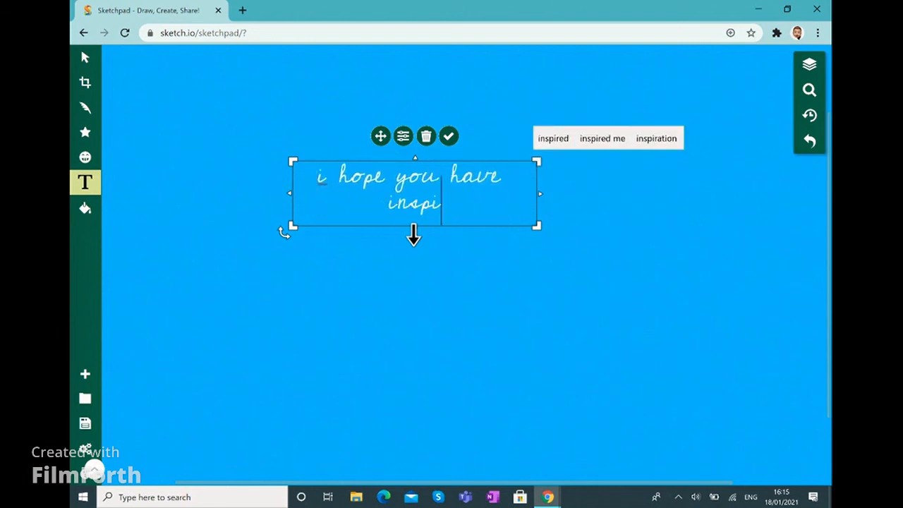
type("ratio")
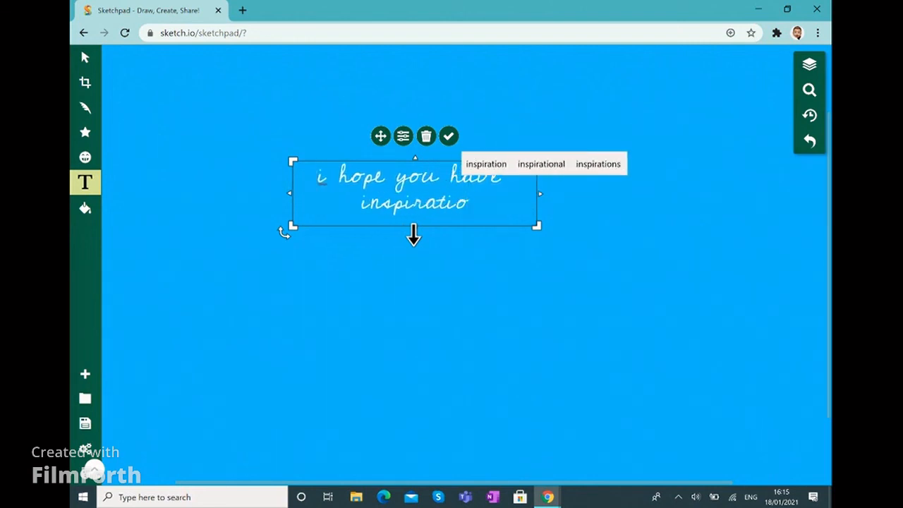
type("n")
key("Return")
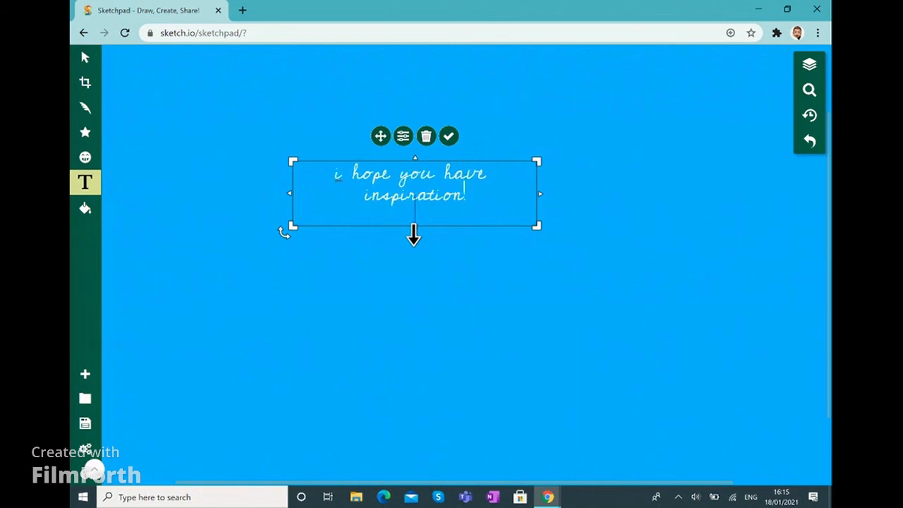
Add the second line "if u enjoyed, subscribe and like!!" and enlarge the text box to fill the middle of the canvas.
type("if u ")
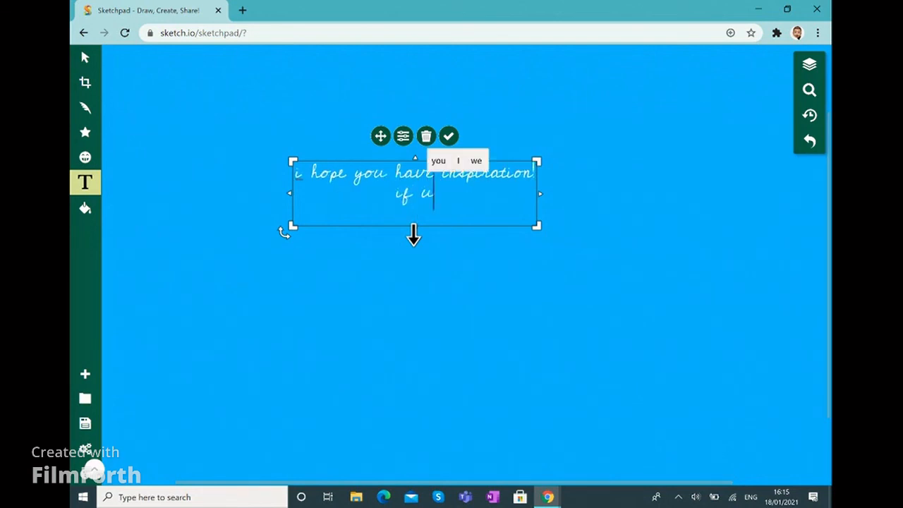
type("enjoyed,")
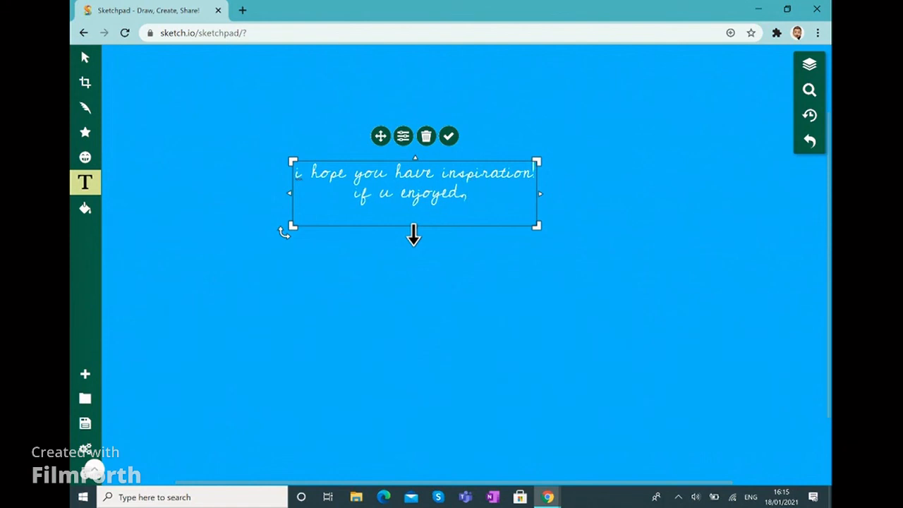
type(" subscrib")
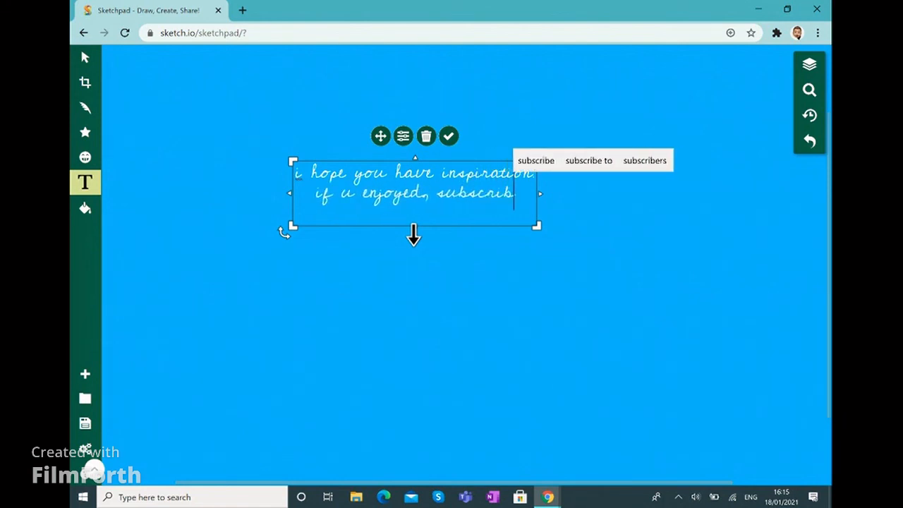
type("e and")
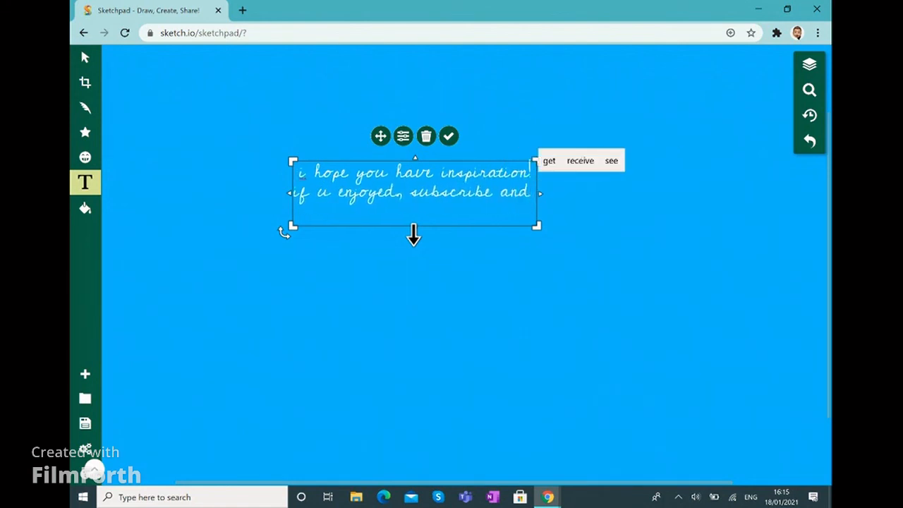
type(" like")
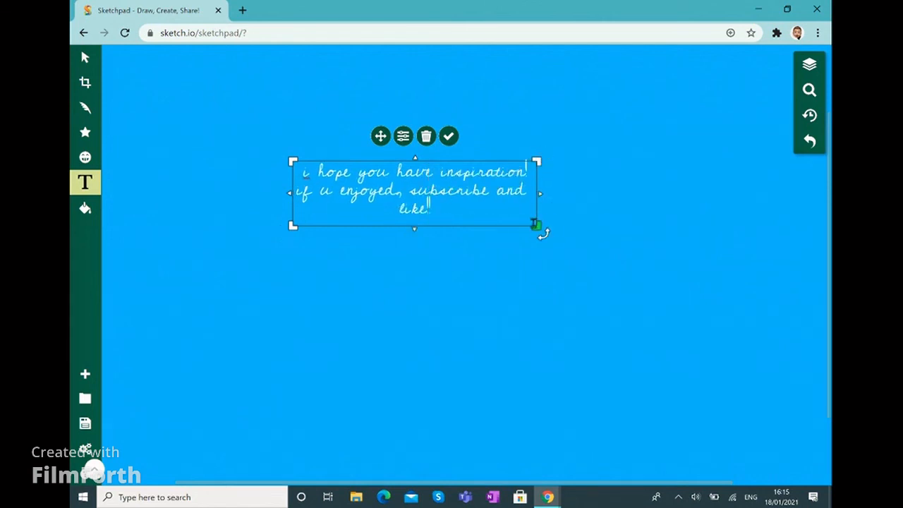
left_click_drag(544, 233, 613, 416)
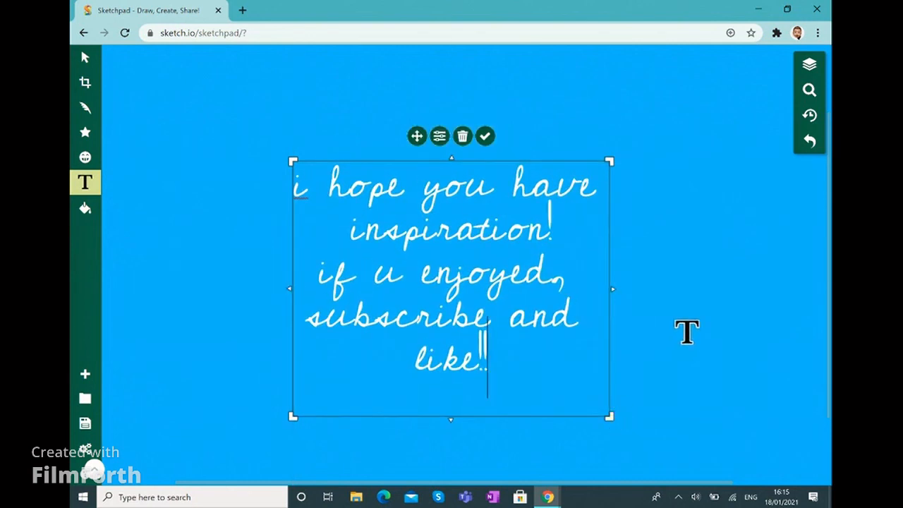